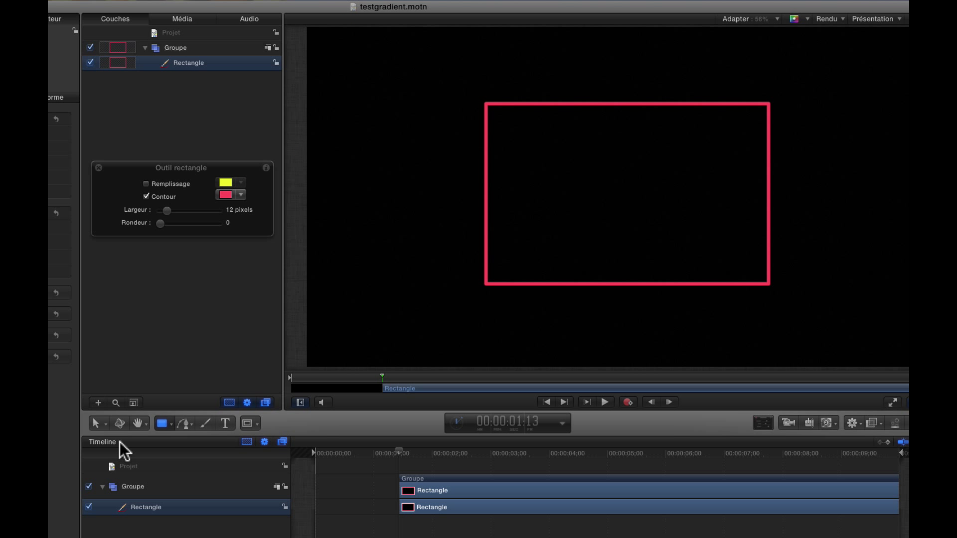
- Select the rectangle for editing and turn on its white fill, toggling the red outline off and back on
click(97, 423)
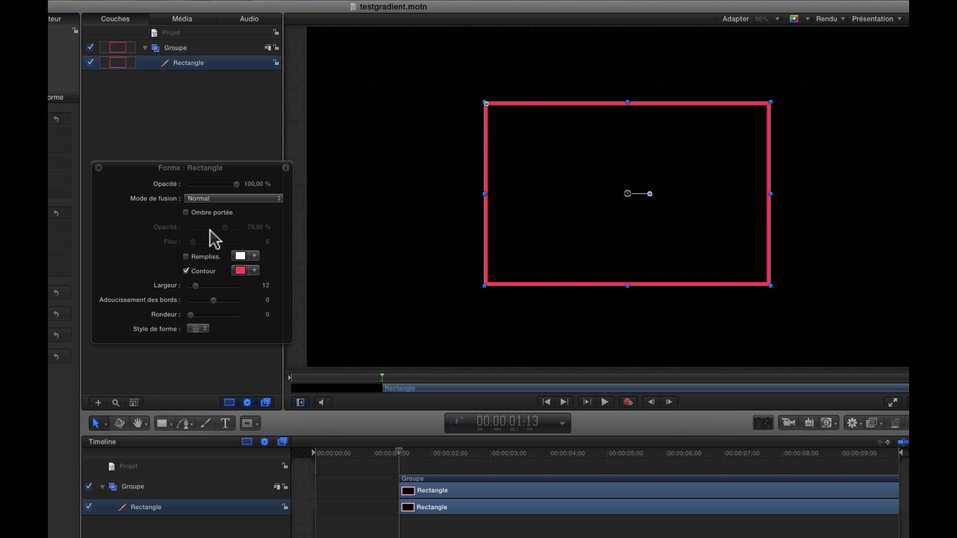
click(186, 256)
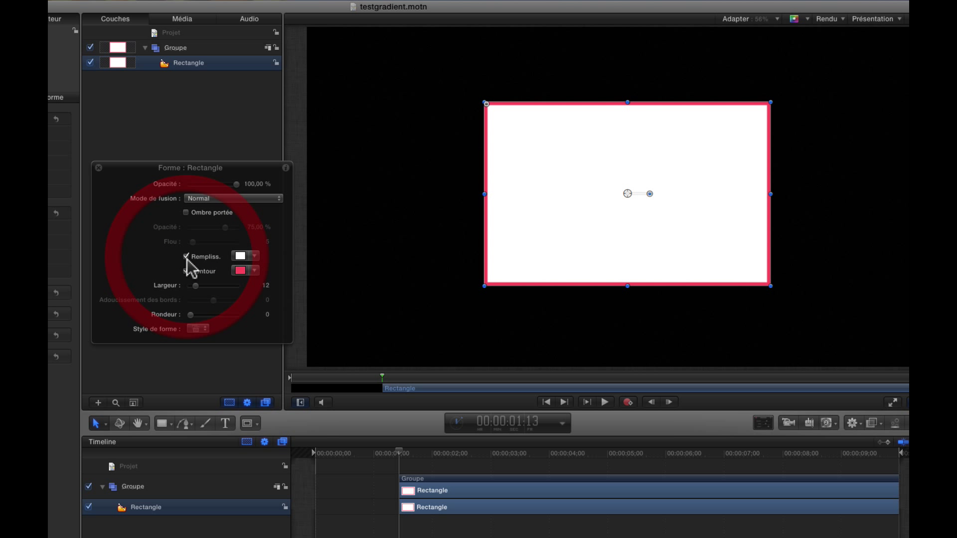
click(186, 271)
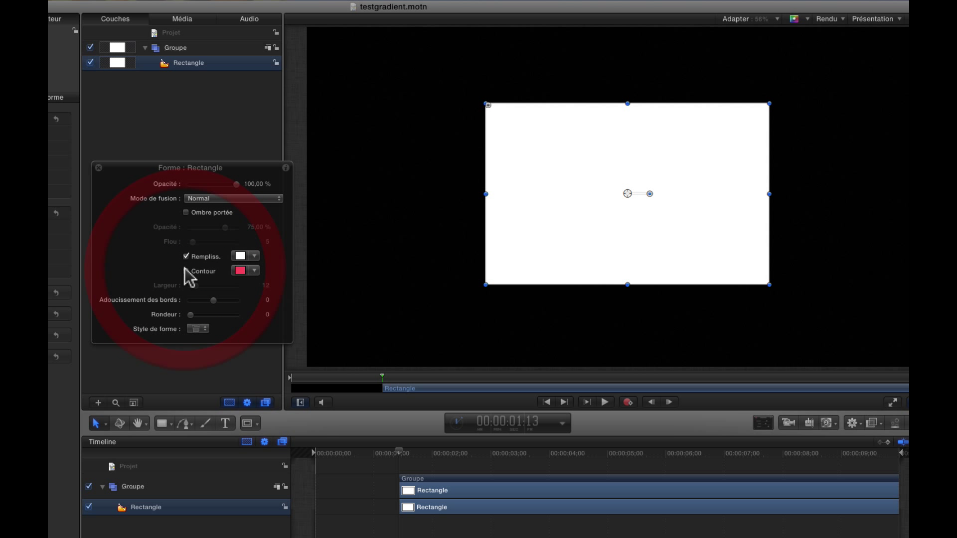
click(185, 271)
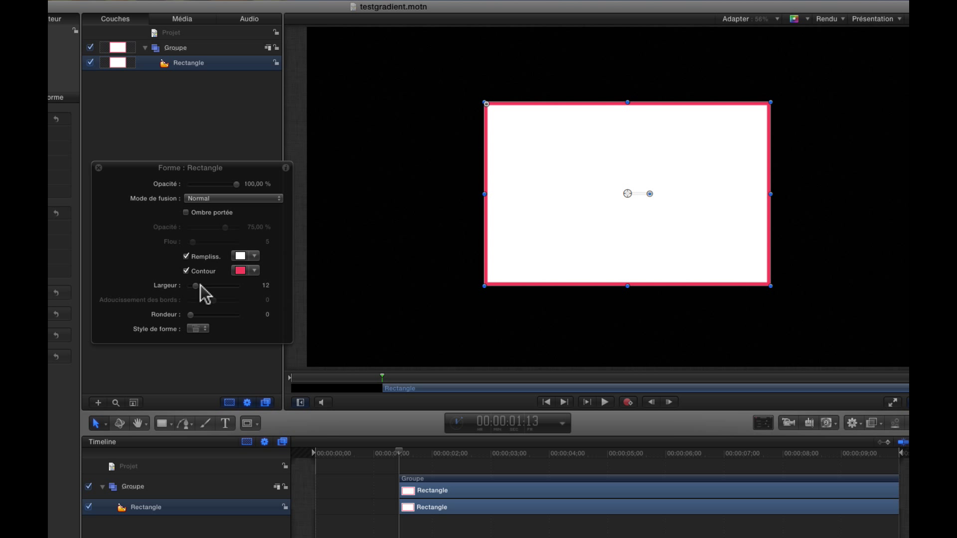
- Set the rectangle's outline width to 27 and round its corners to a roundness of 50
drag(200, 285, 204, 285)
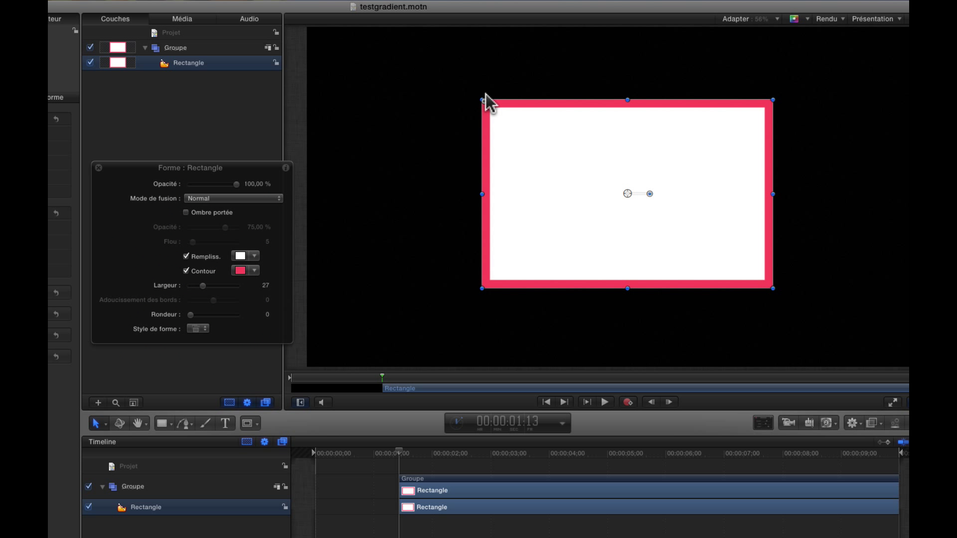
drag(485, 101, 507, 121)
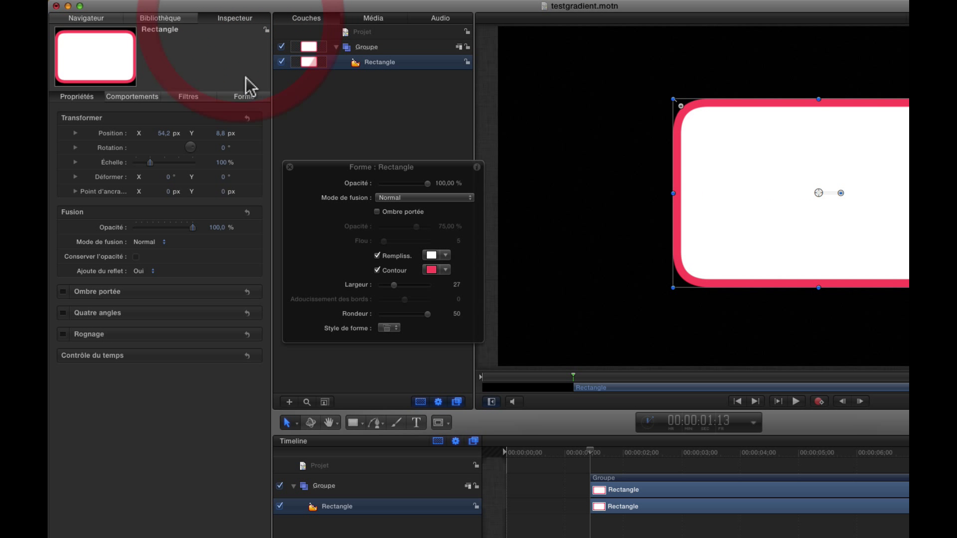
- Show the rectangle's shape style parameters and toggle its fill off and back on
click(242, 99)
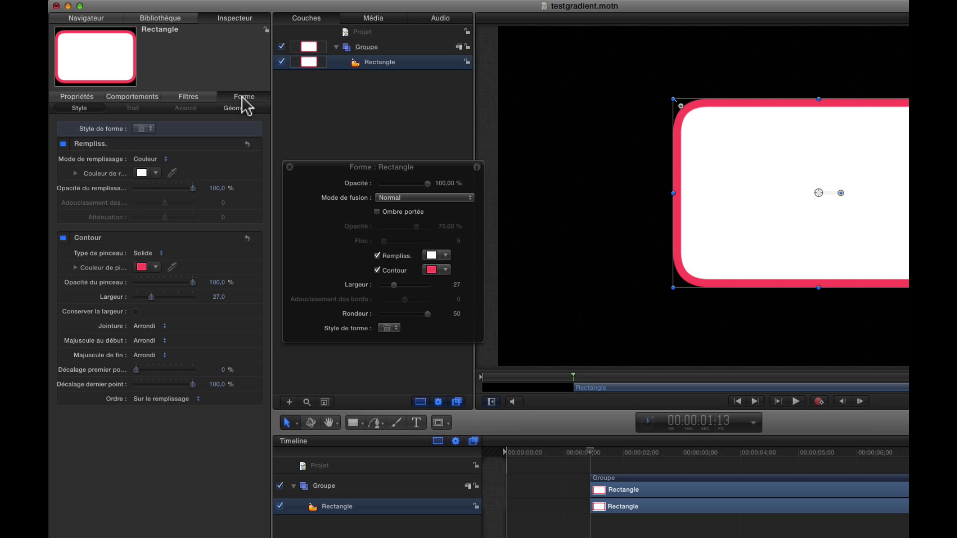
click(64, 144)
click(63, 144)
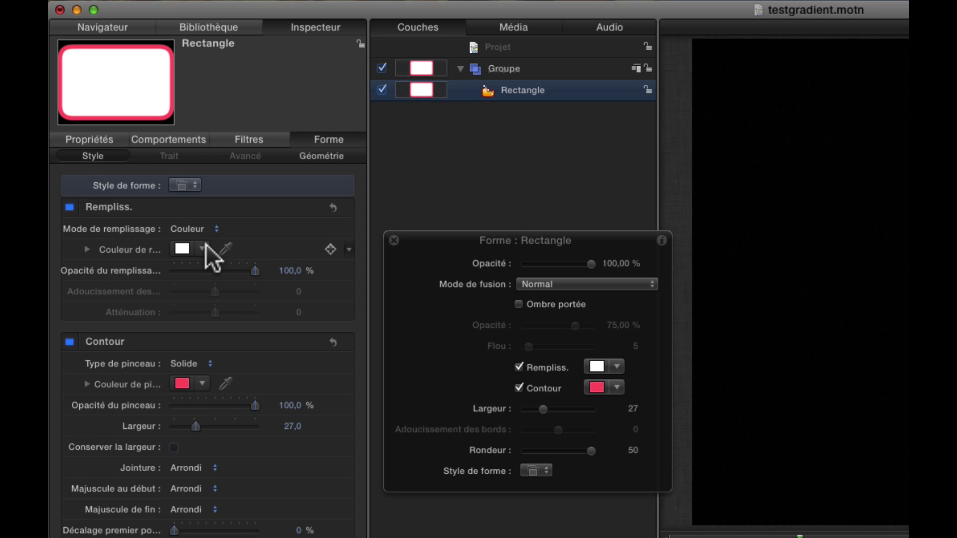
- Keep the fill mode on Couleur and change the rectangle's solid fill colour to yellow-orange
click(212, 229)
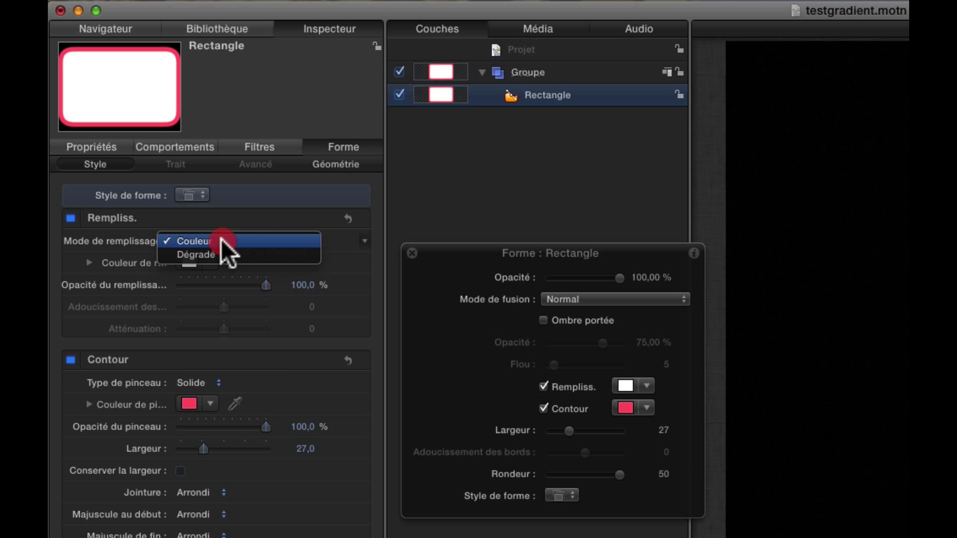
click(220, 241)
click(188, 262)
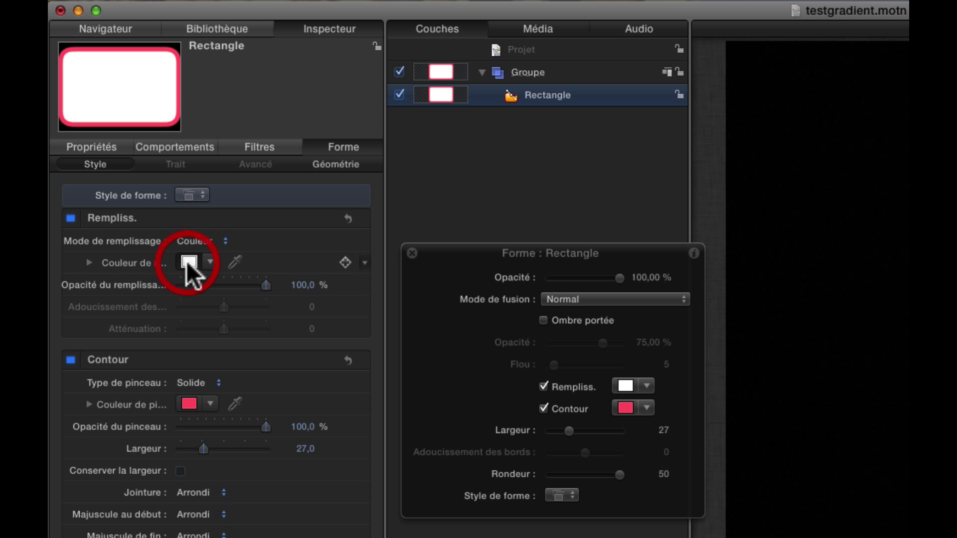
drag(753, 475, 861, 167)
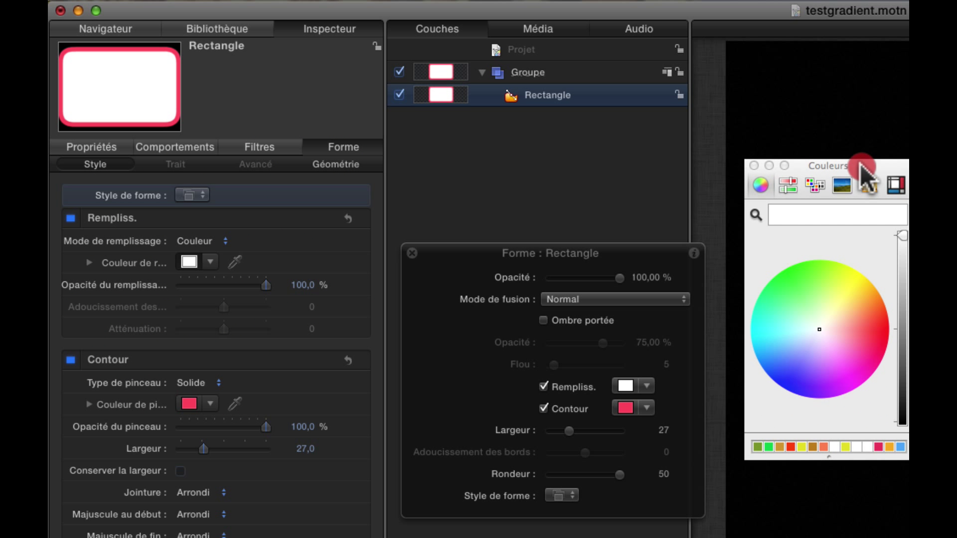
drag(876, 325, 860, 304)
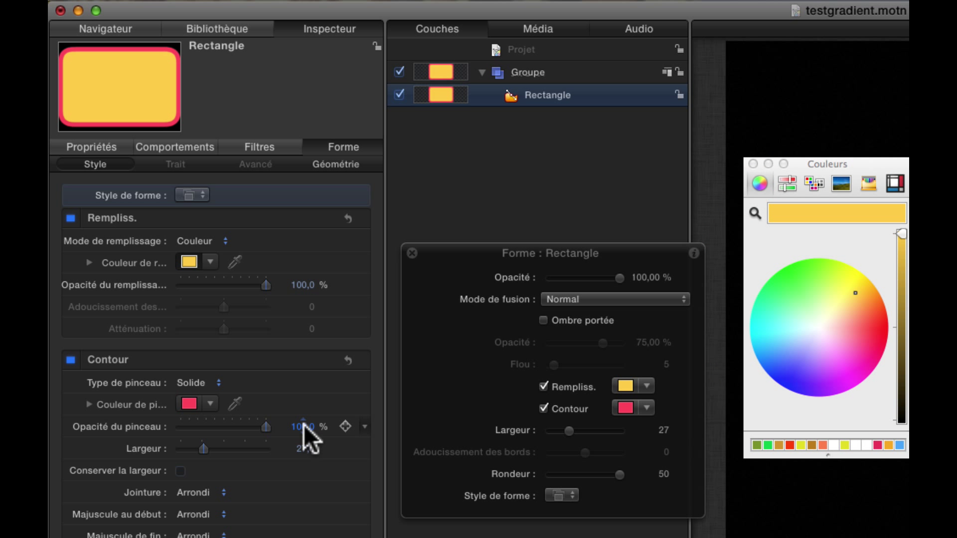
- Switch the rectangle's fill mode to Dégradé
click(217, 244)
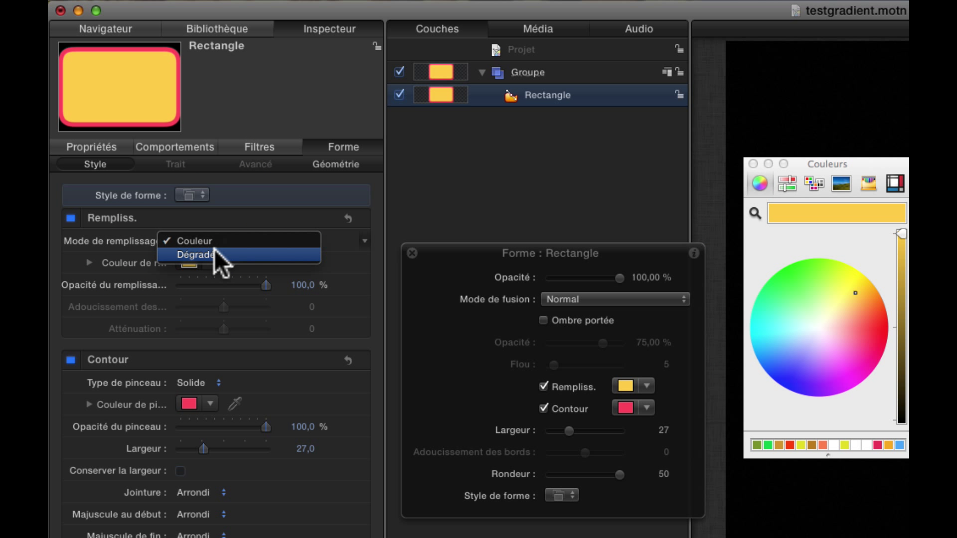
click(217, 256)
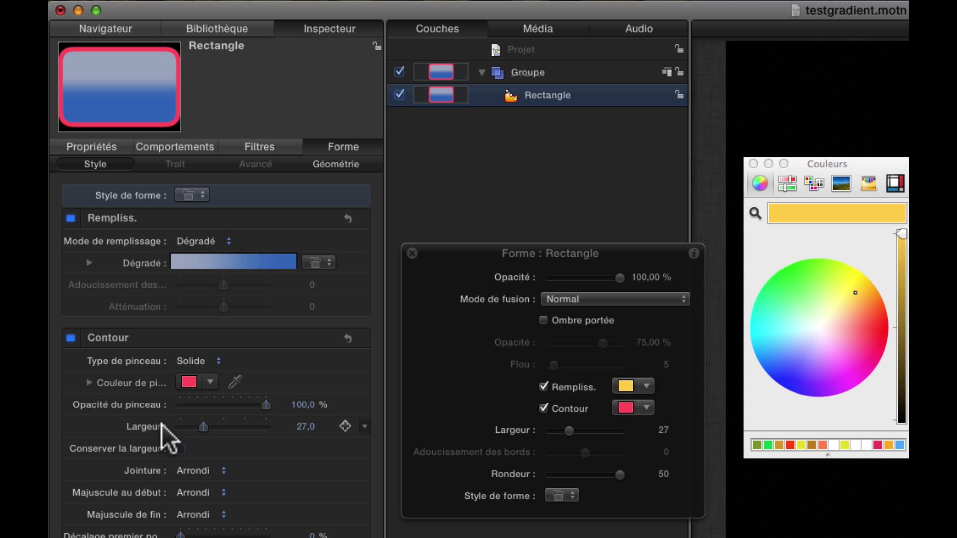
- Try the Atlantic Blue, Beach Front and Candy Corn gradient presets on the rectangle's fill
click(328, 262)
click(328, 285)
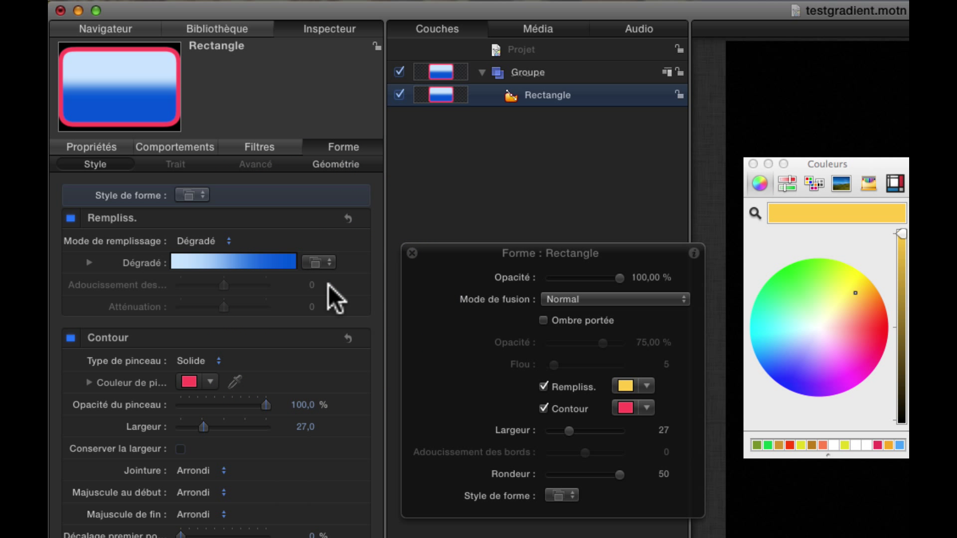
click(324, 259)
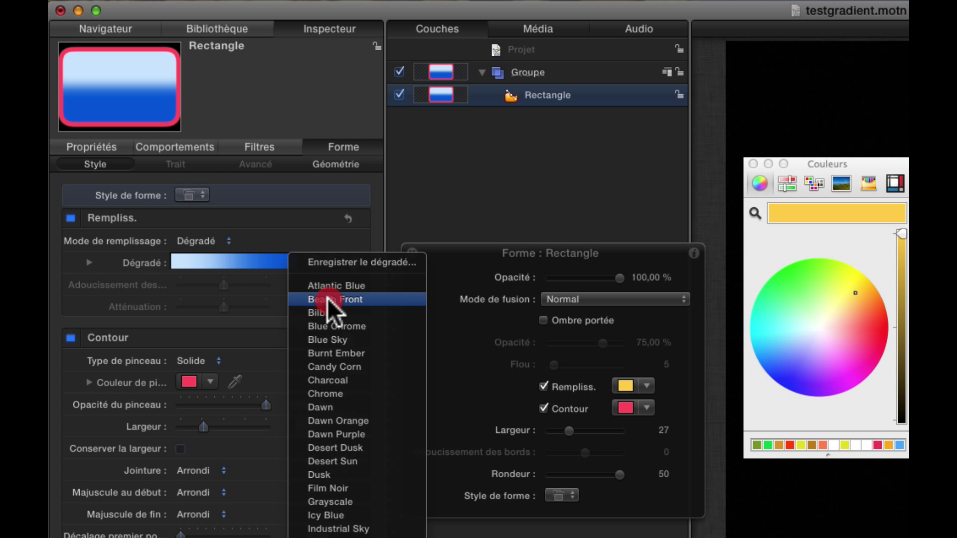
click(328, 299)
click(326, 260)
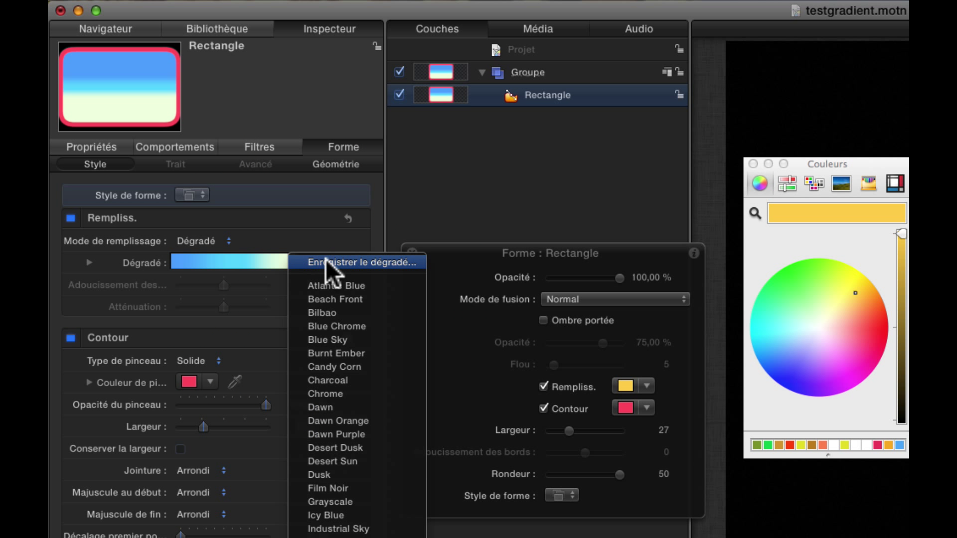
click(319, 364)
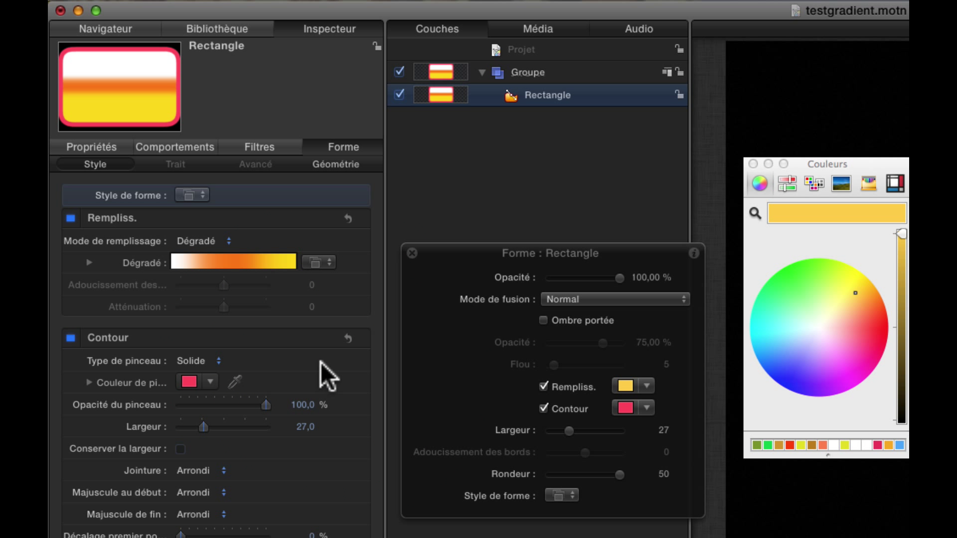
- Apply the Grayscale gradient preset to the rectangle's fill
click(328, 264)
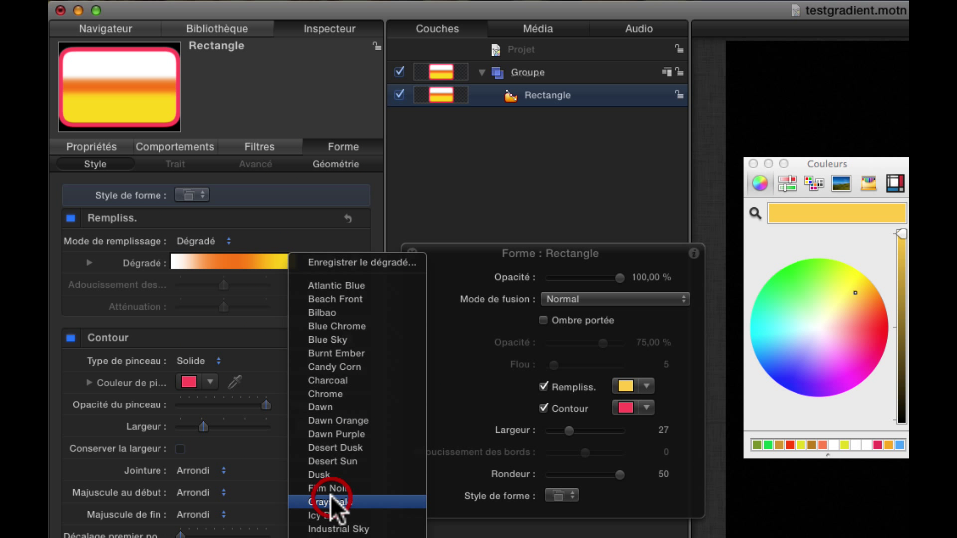
click(331, 496)
click(328, 259)
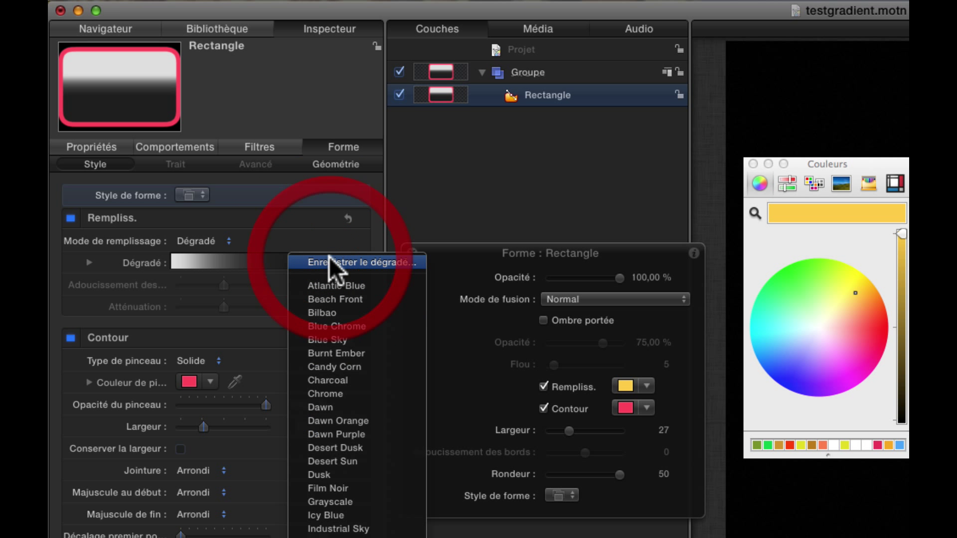
click(301, 216)
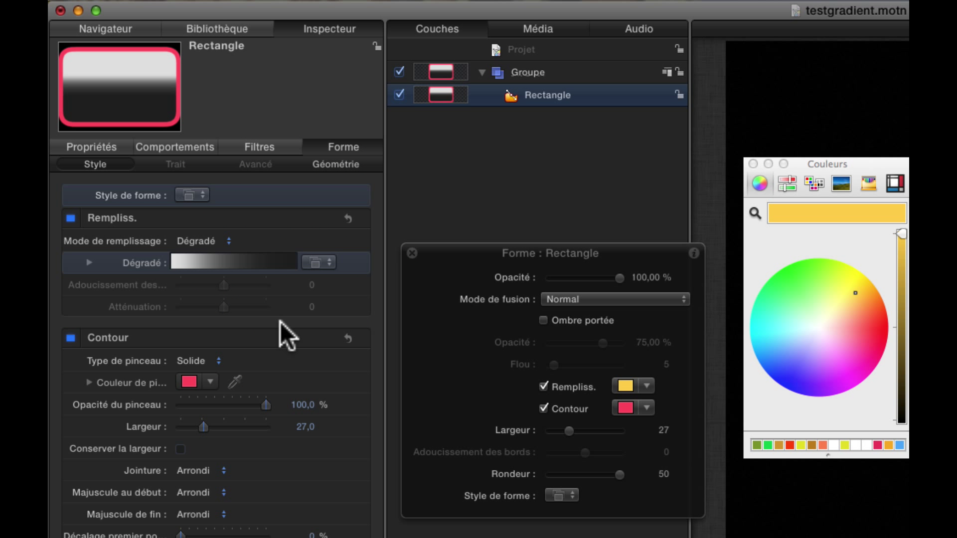
- Expand the gradient editor and recolour the gradient's end colour stop to a very dark brown
click(90, 263)
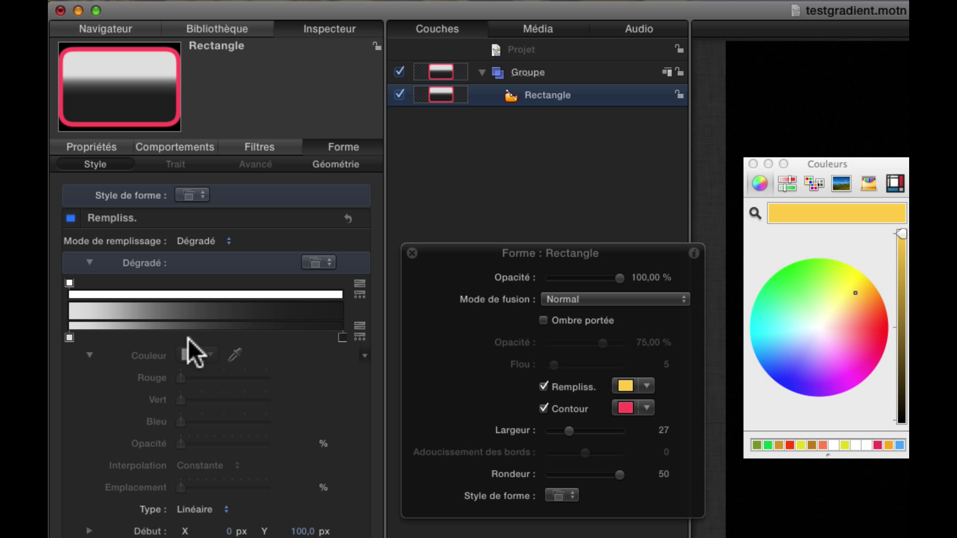
click(343, 337)
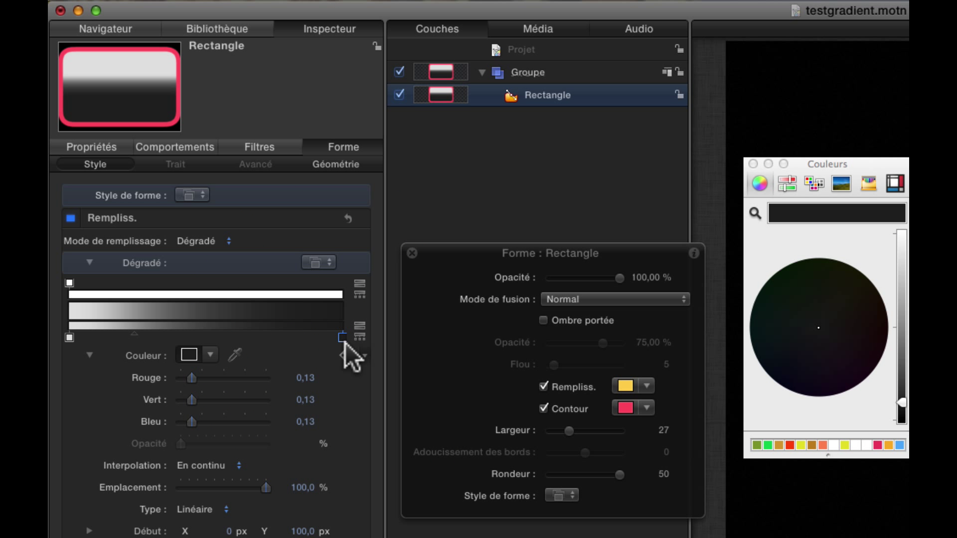
click(189, 355)
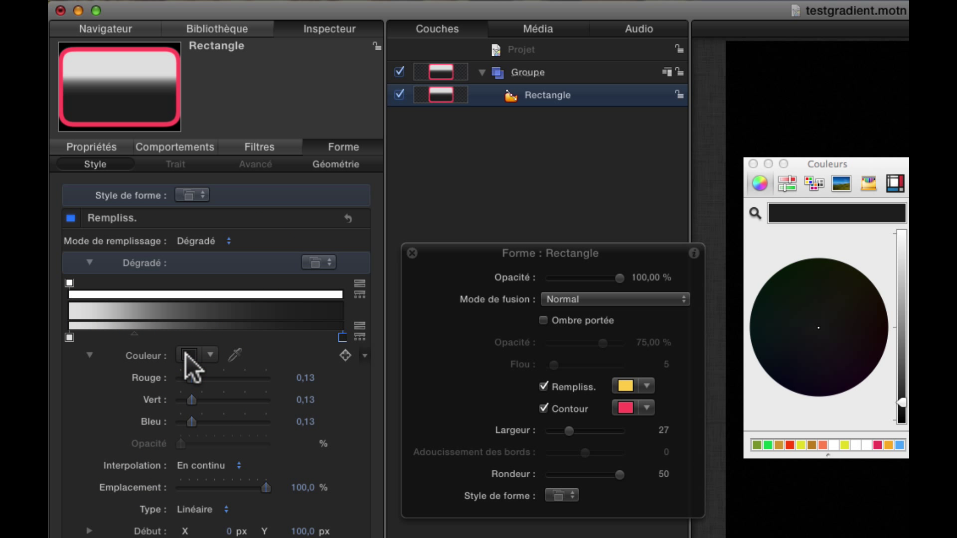
drag(191, 377, 197, 438)
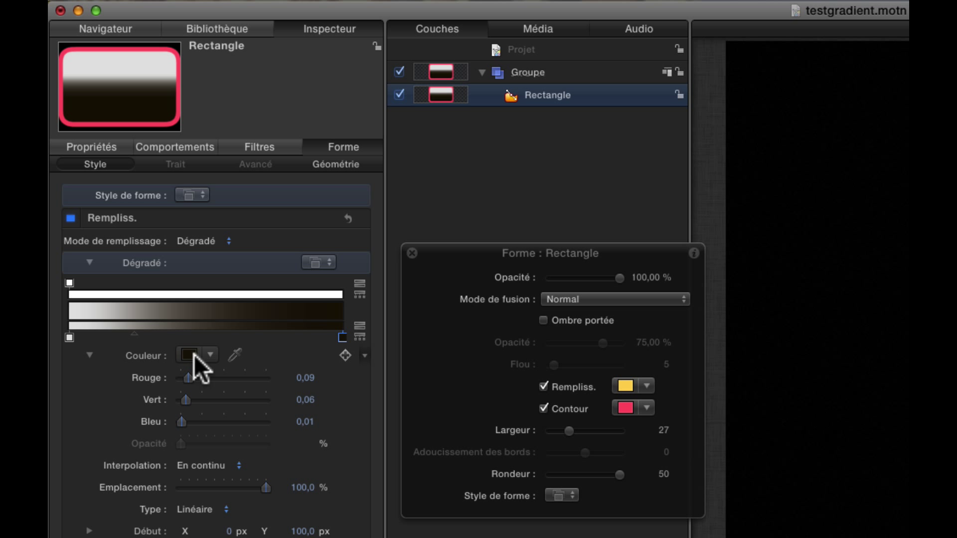
- Change the gradient's end colour stop to bright green, with Rouge 0, Vert 0,93 and Bleu 0
click(209, 352)
click(207, 395)
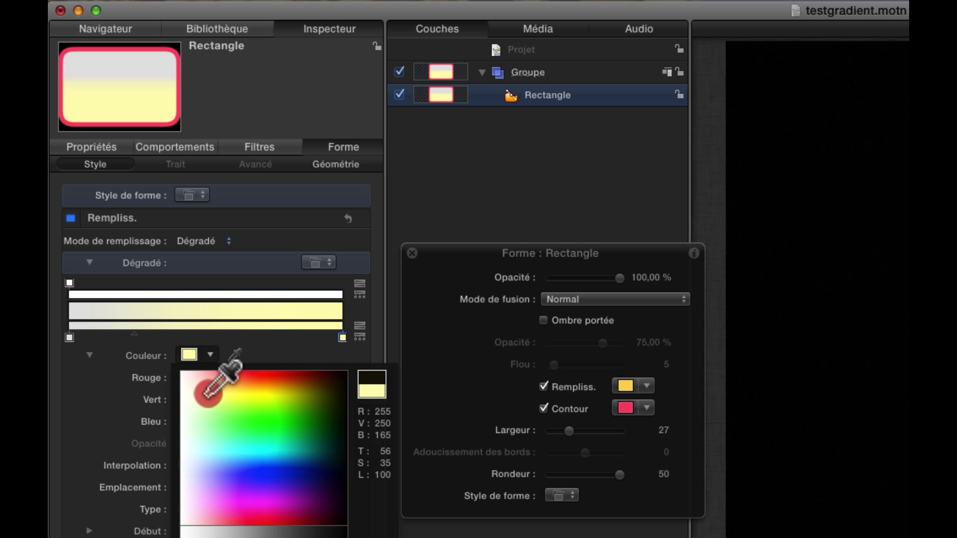
drag(207, 395, 274, 423)
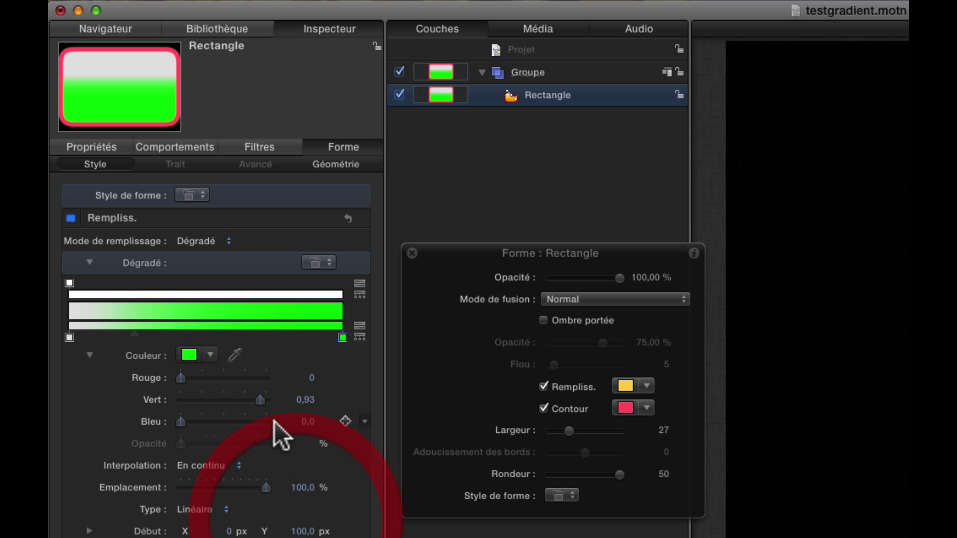
- Sample the rectangle's pink-red outline in the canvas as the colour of the gradient's end stop
click(237, 357)
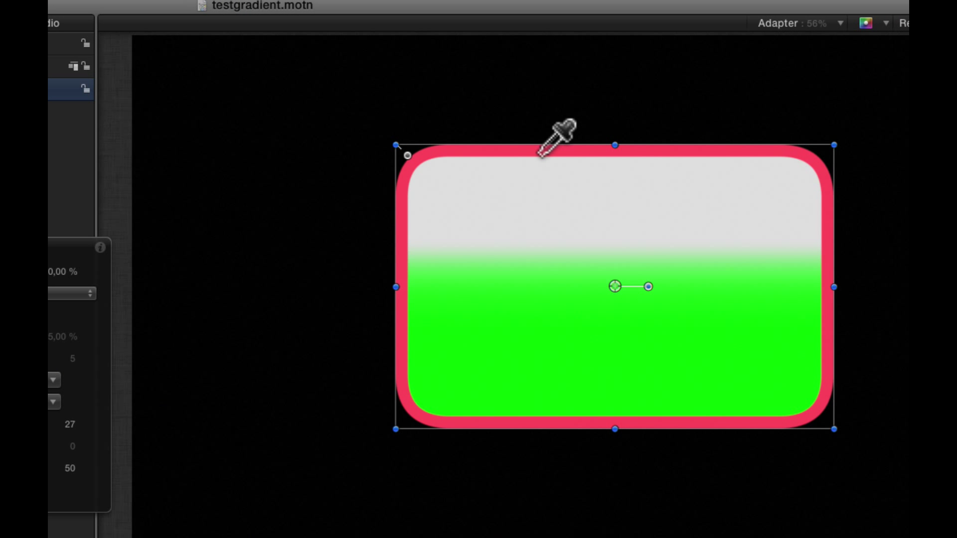
click(541, 153)
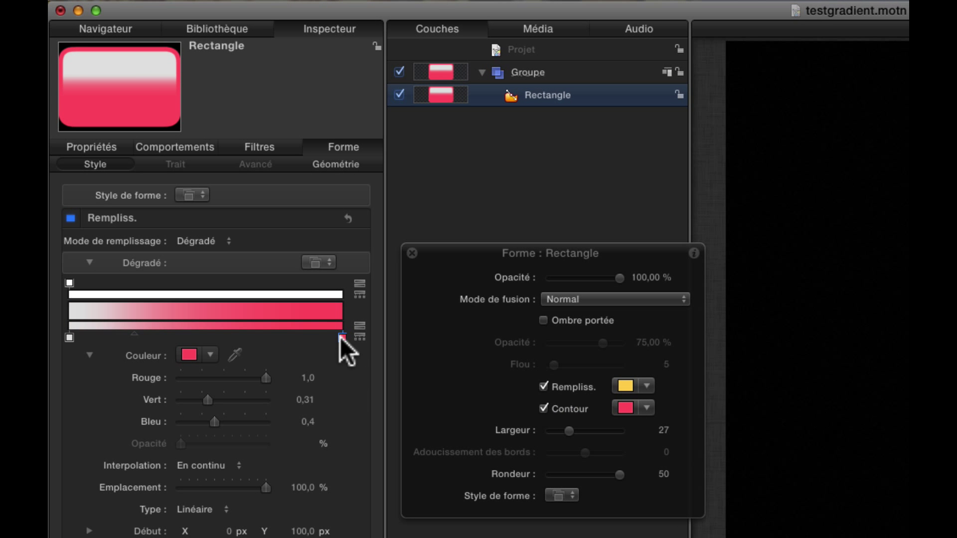
- Set the gradient's start colour stop to bright yellow, with Rouge 0,93, Vert 0,96 and Bleu 0
click(69, 338)
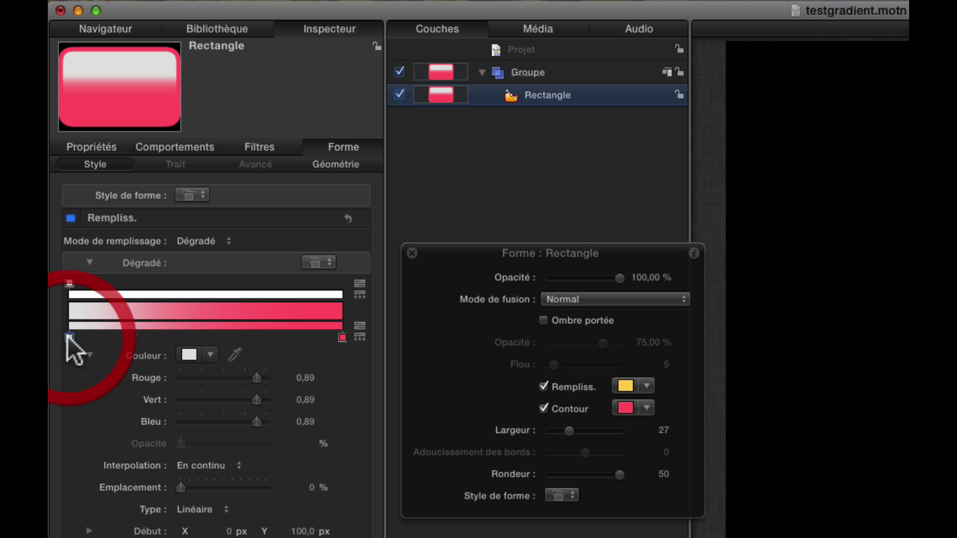
click(189, 355)
click(211, 354)
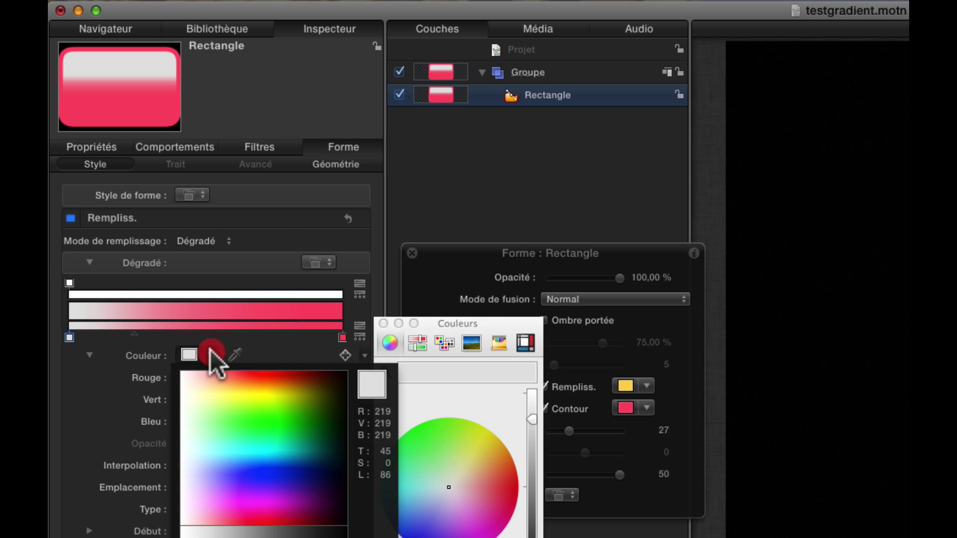
drag(265, 380, 271, 395)
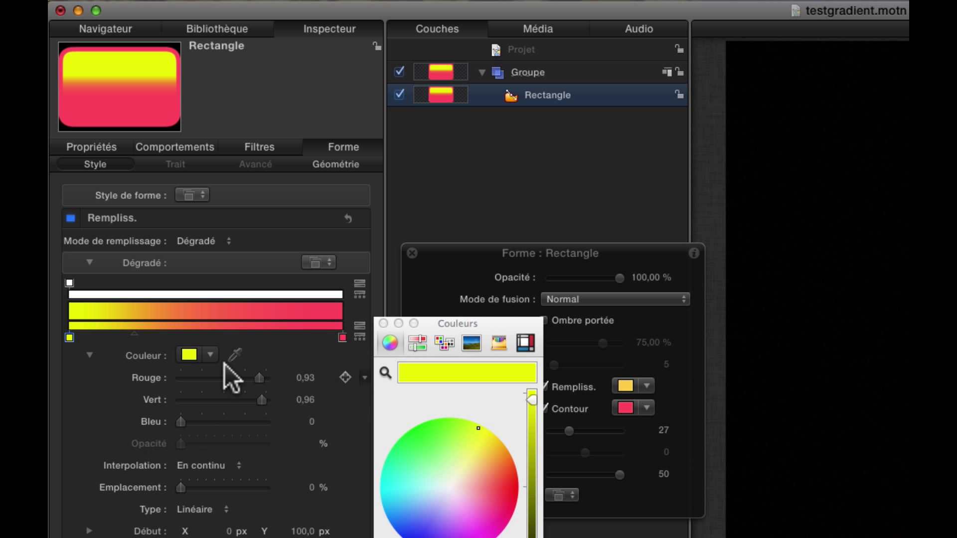
- Close and reopen the colour picker for the gradient's yellow start stop
click(189, 355)
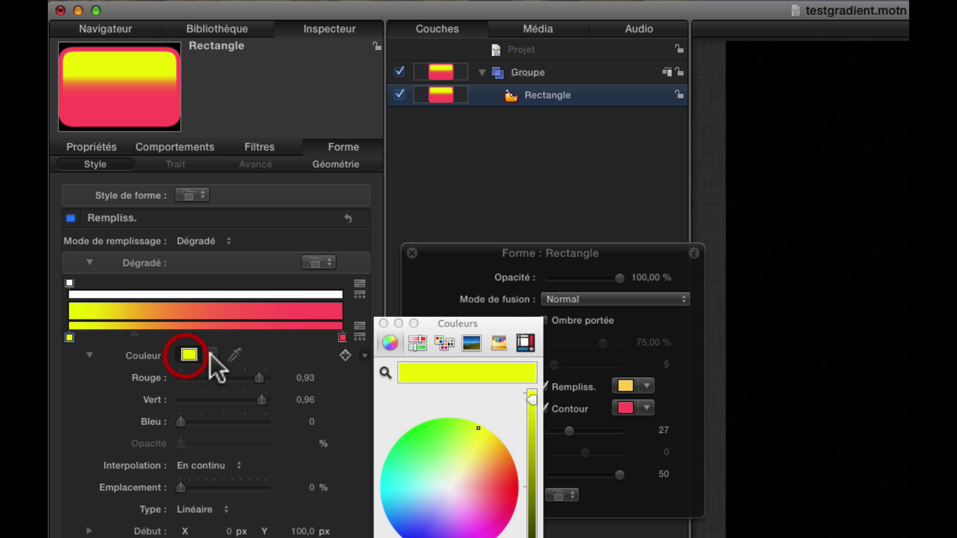
click(382, 324)
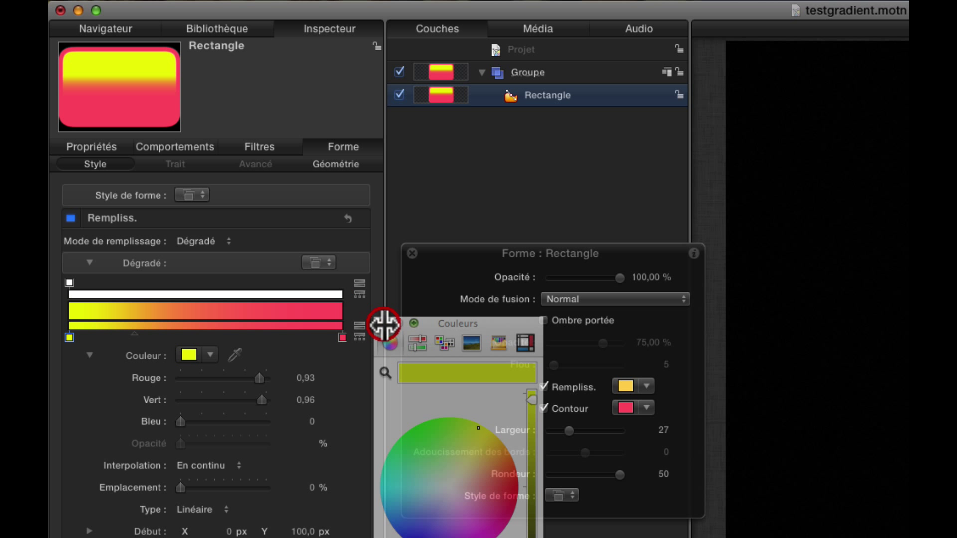
click(190, 355)
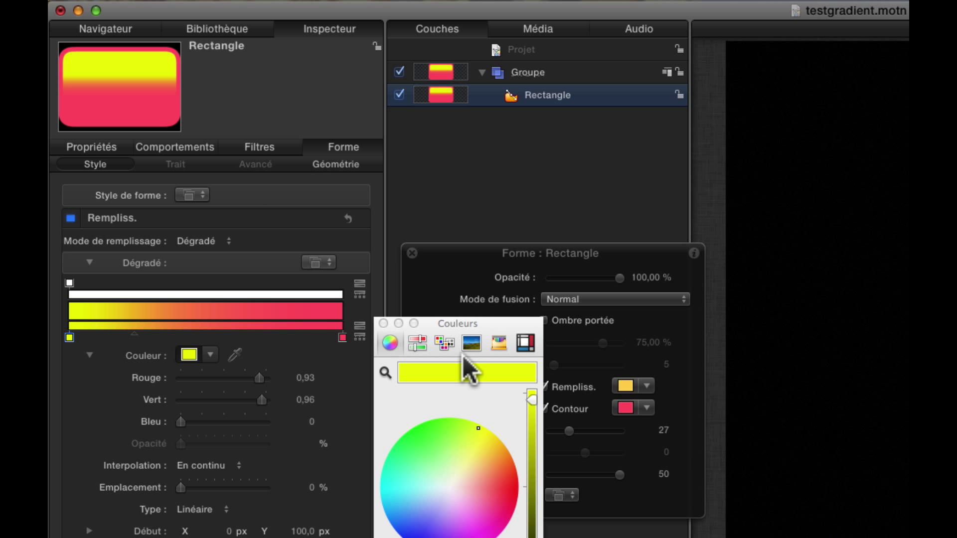
- Set the gradient's start colour stop to green (Rouge 0,29, Vert 0,95, Bleu 0,42) and add a colour stop at 48,15 %
click(419, 446)
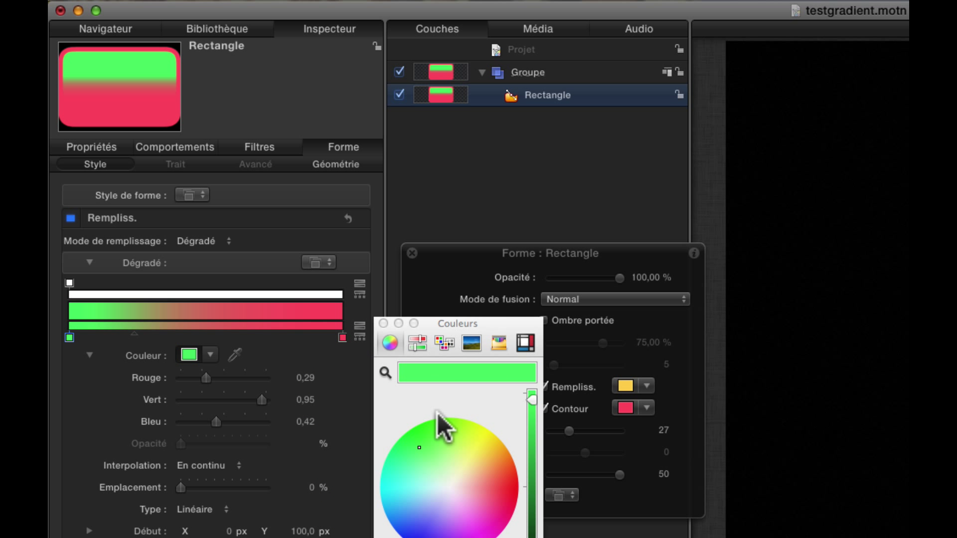
click(199, 335)
click(199, 334)
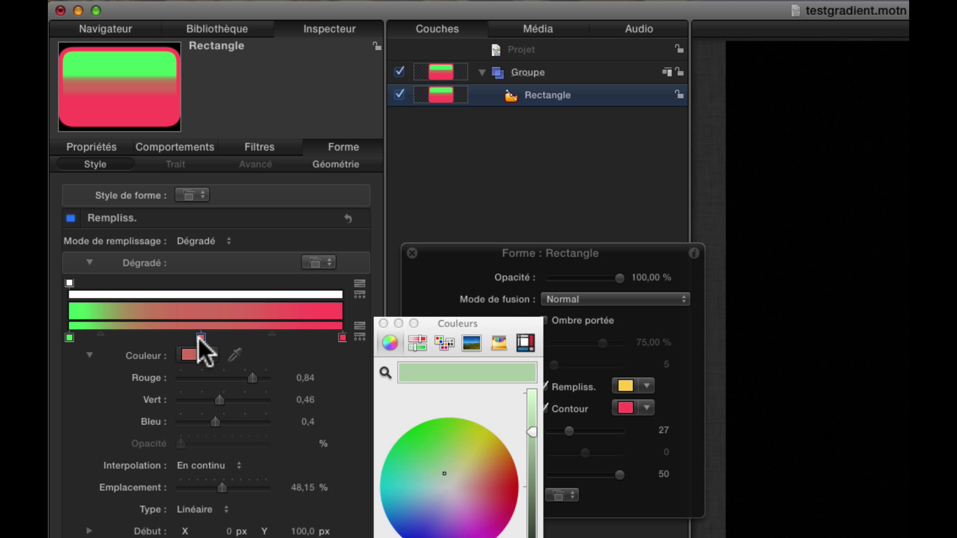
- Set the middle colour stop to blue, with Rouge 0,27, Vert 0,42 and Bleu 0,83, after trying an ochre yellow
click(201, 337)
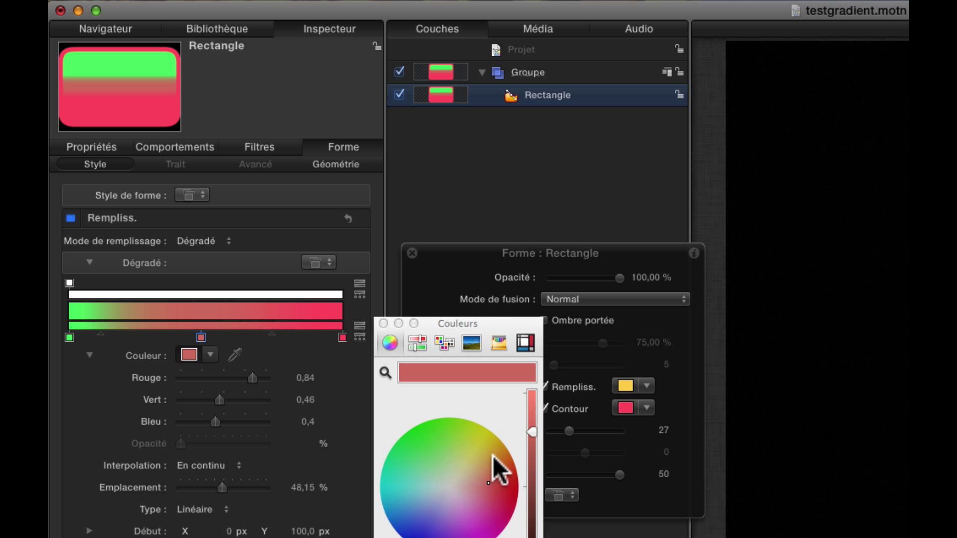
drag(494, 465, 475, 458)
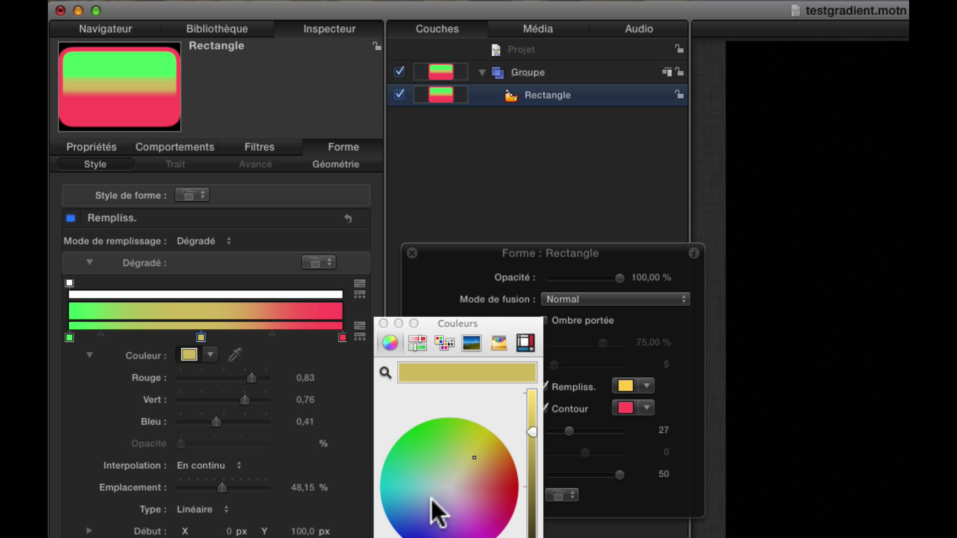
click(416, 525)
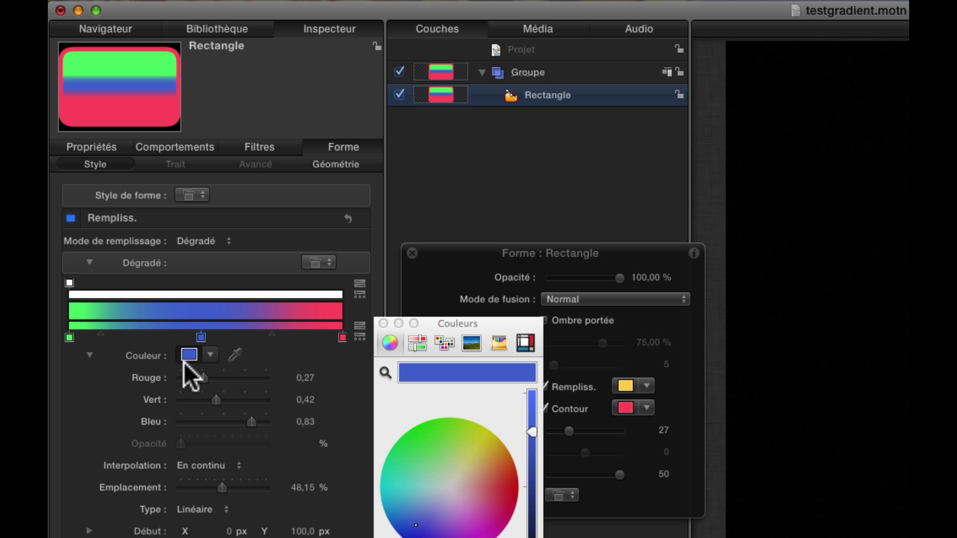
- Set the gradient's start colour stop to yellow, with Rouge 0,97, Vert 0,94 and Bleu 0,27
click(70, 339)
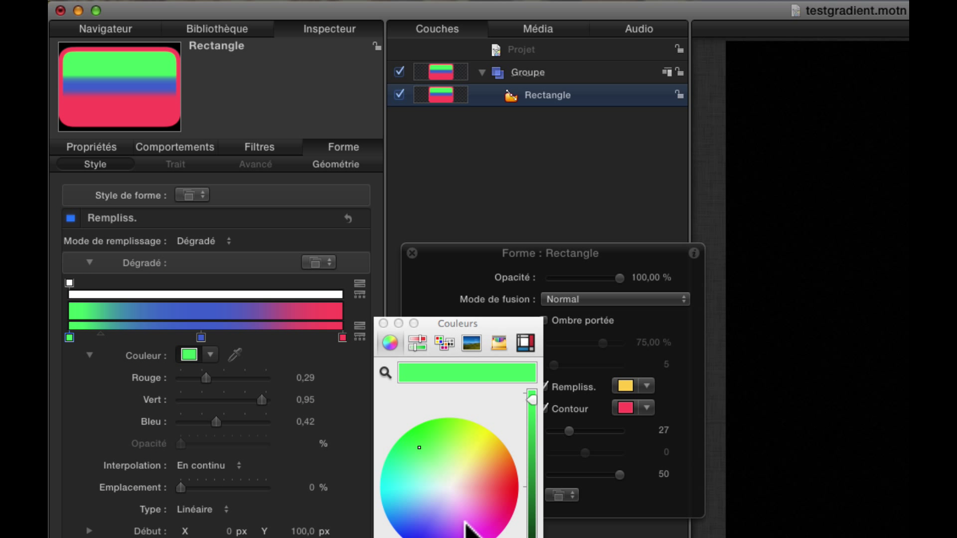
click(479, 526)
click(477, 442)
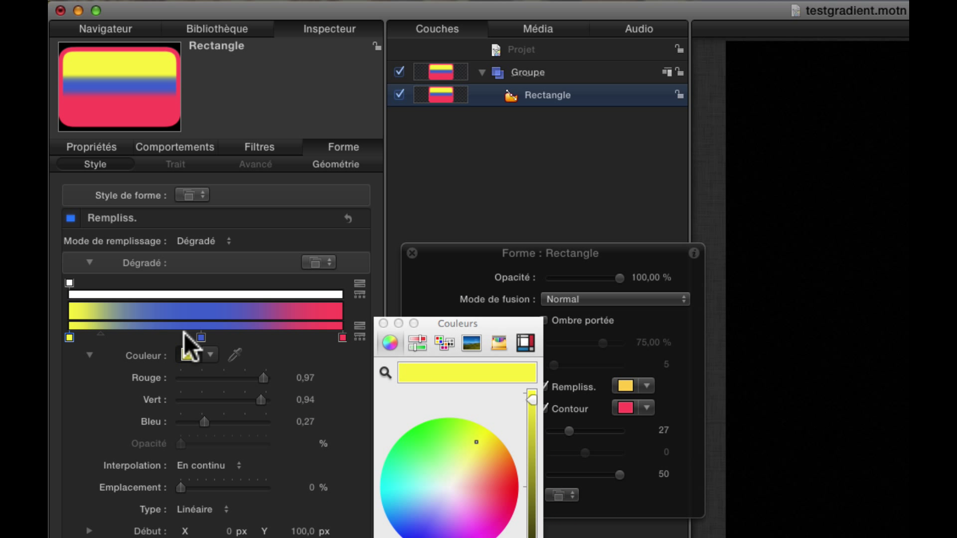
- Slide the transition midpoints on both sides of the blue stop back and forth, returning each to about the middle
mouse_move(201, 337)
mouse_down()
mouse_move(248, 338)
mouse_move(190, 334)
mouse_move(286, 338)
mouse_move(133, 331)
mouse_move(224, 346)
mouse_move(149, 352)
mouse_move(99, 334)
mouse_move(169, 335)
mouse_move(94, 337)
mouse_move(215, 341)
mouse_move(192, 339)
mouse_up()
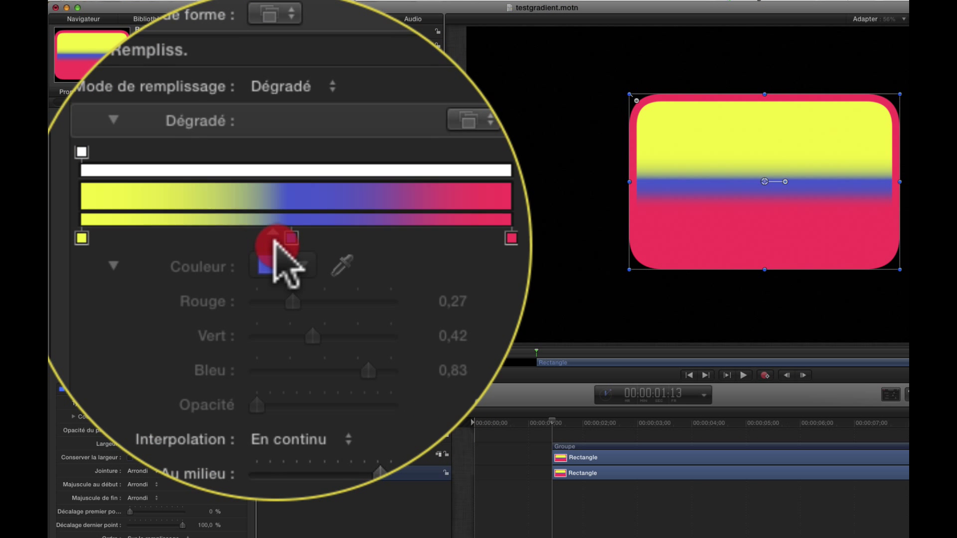
drag(274, 239, 296, 248)
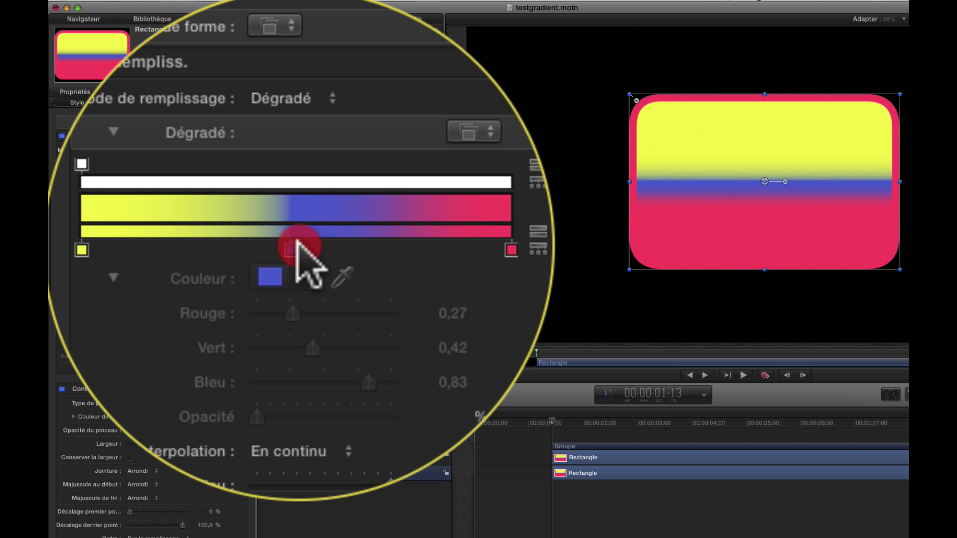
drag(297, 241, 74, 249)
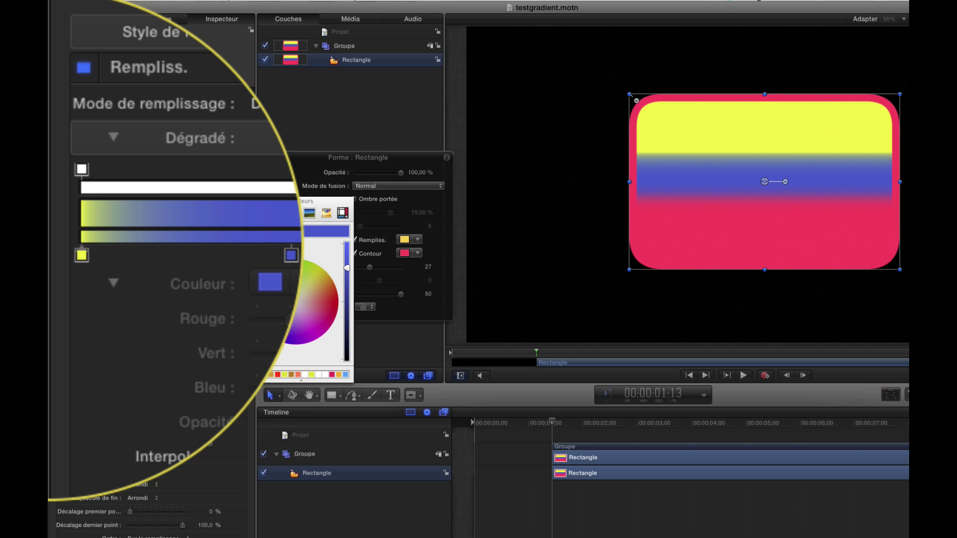
drag(75, 249, 198, 241)
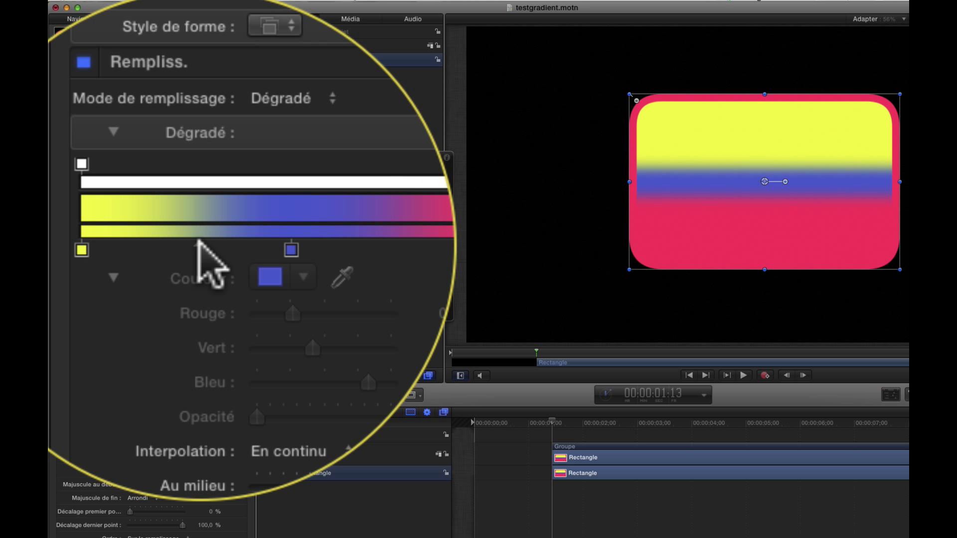
click(293, 237)
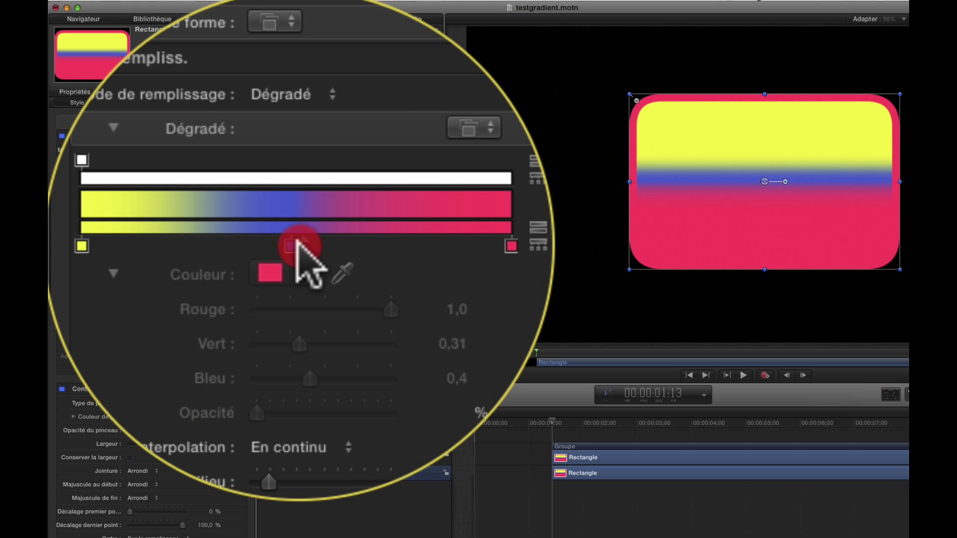
mouse_move(298, 245)
mouse_down()
mouse_move(316, 267)
mouse_move(301, 241)
mouse_up()
- Move the blue colour stop to 44,84 % and the midpoint between yellow and blue to 39,85 %
mouse_move(246, 230)
mouse_down()
mouse_move(114, 235)
mouse_move(151, 235)
mouse_move(131, 235)
mouse_up()
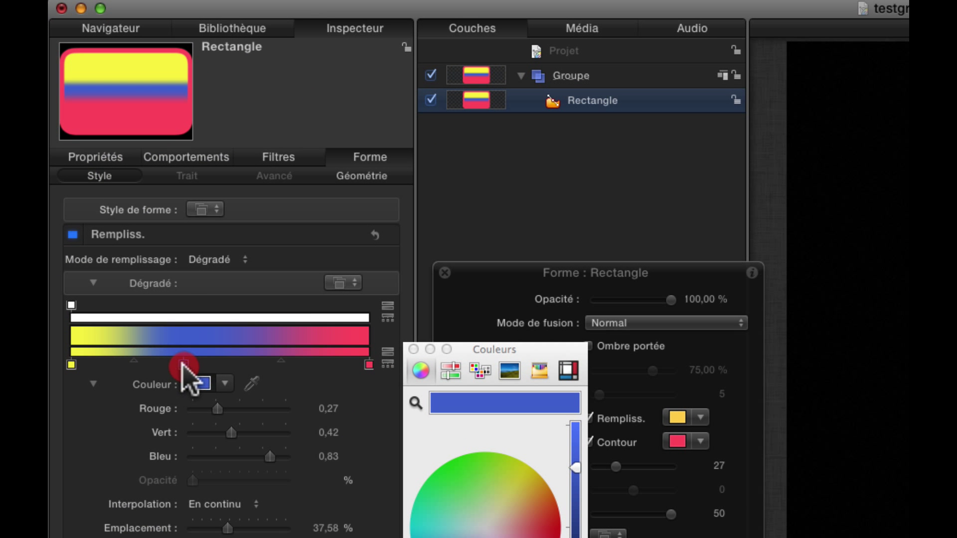
drag(180, 368, 202, 363)
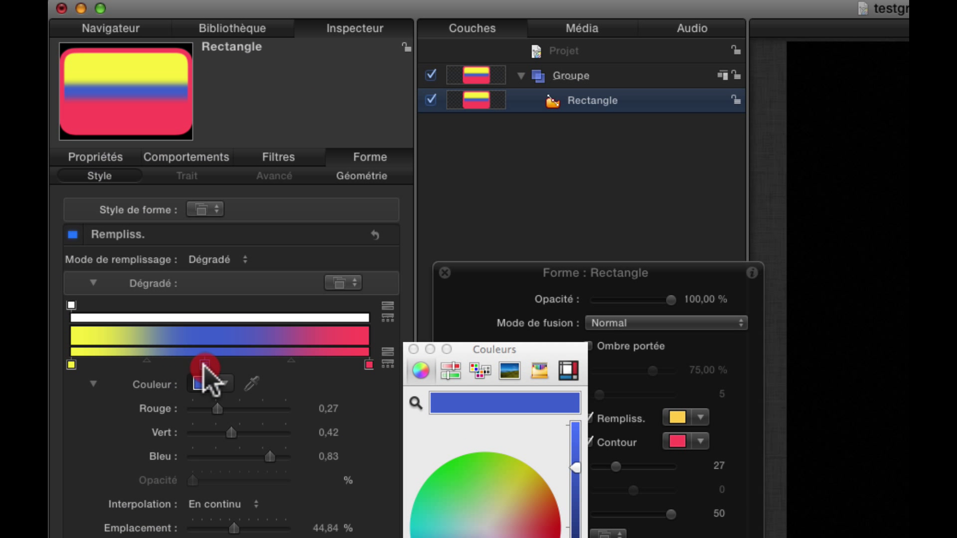
drag(138, 360, 123, 372)
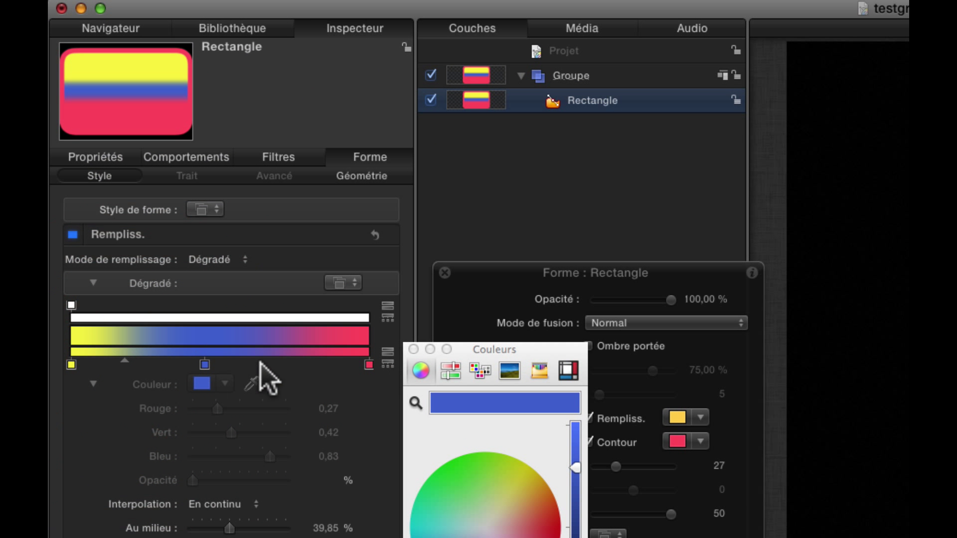
- Review the blue stop, the blue-to-pink midpoint and the end colour stop by selecting them in turn
click(285, 375)
click(205, 368)
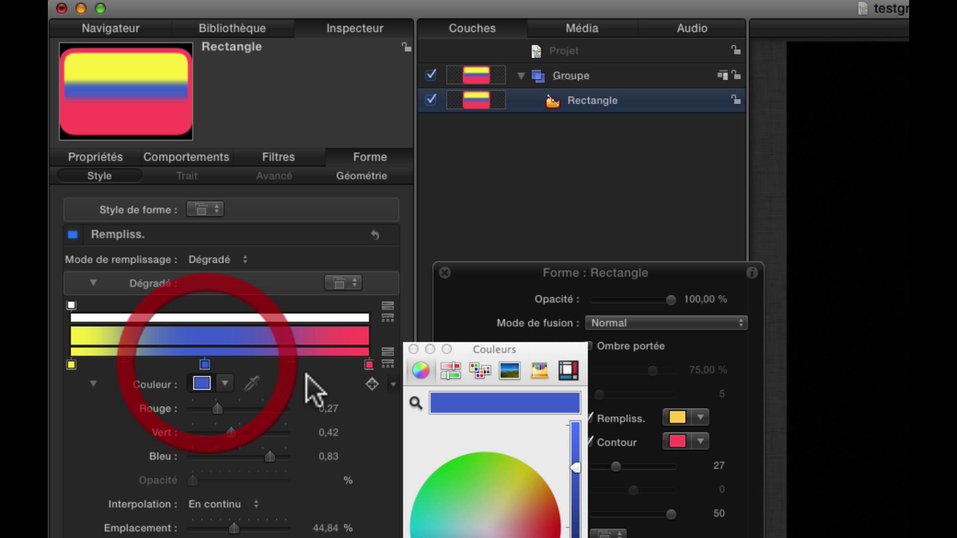
drag(288, 361, 370, 365)
click(368, 364)
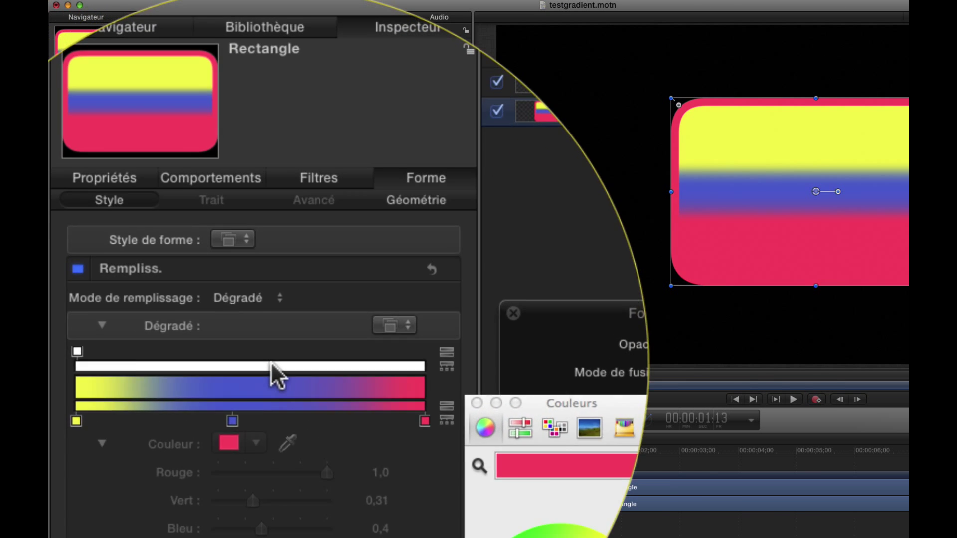
- Add a second stop to the gradient's opacity bar and move it to the far end
click(164, 193)
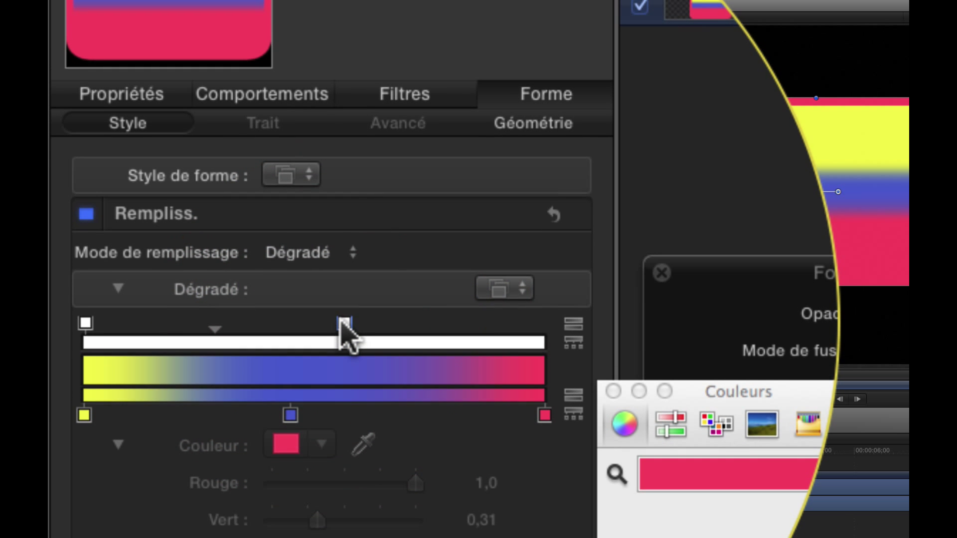
drag(164, 186, 209, 182)
drag(459, 334, 548, 333)
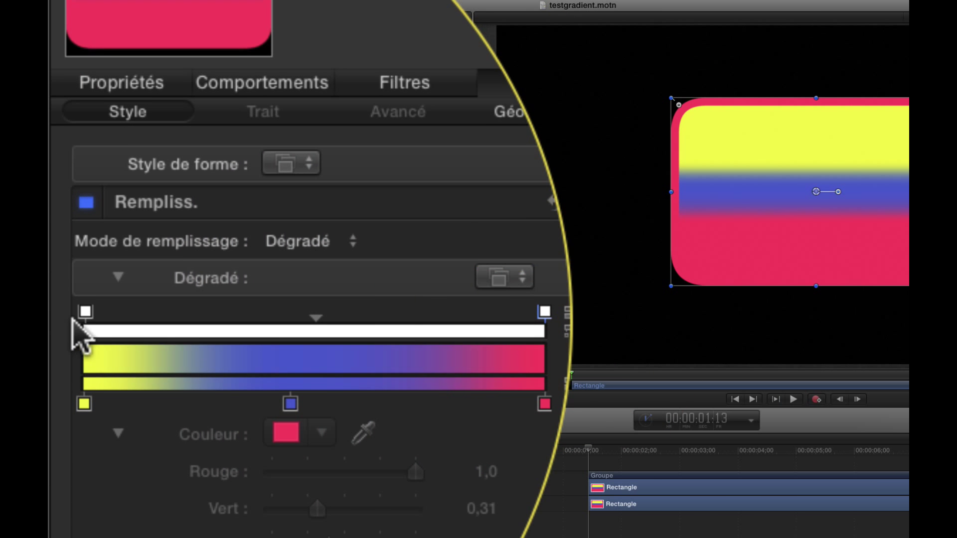
- Try lowering the start opacity stop, restore it to 100 %, and reduce the end opacity stop to 0 %
click(85, 322)
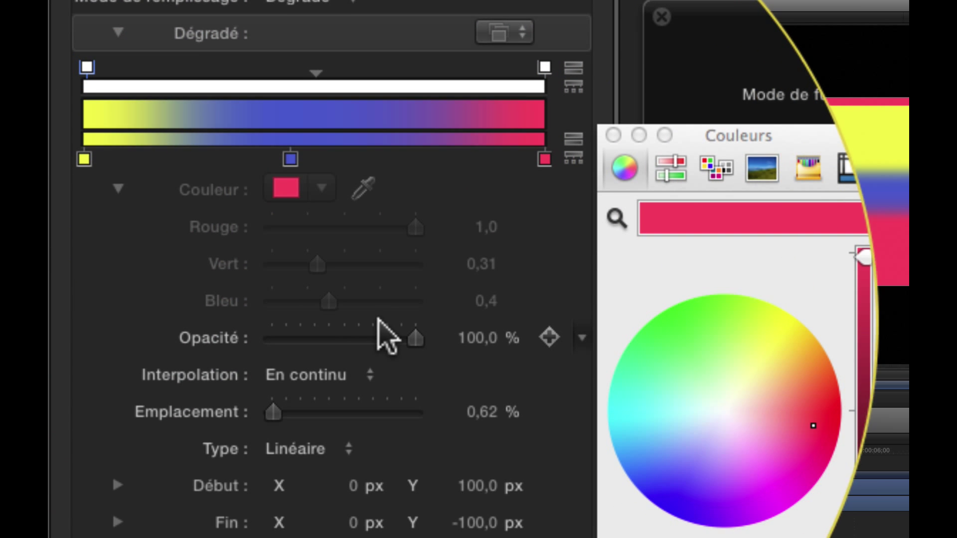
drag(416, 321, 277, 295)
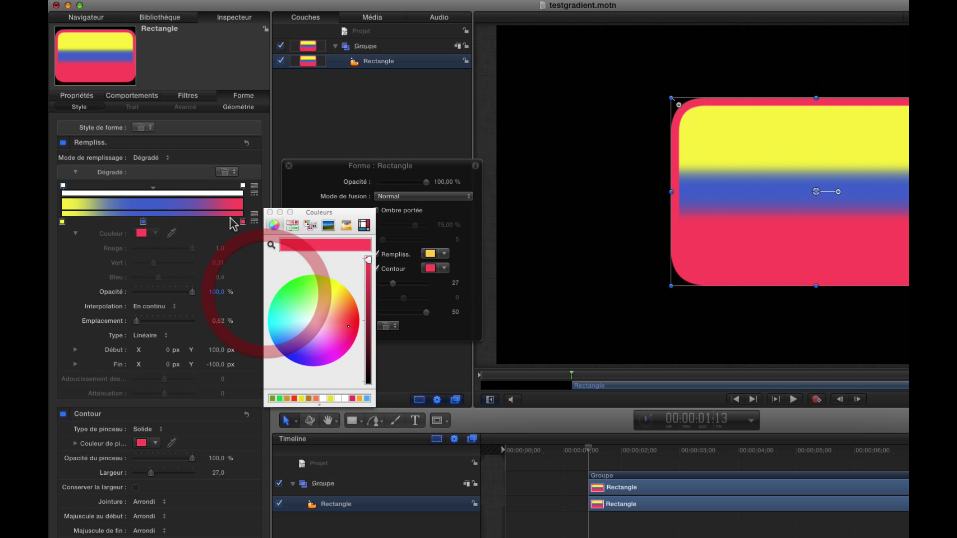
click(243, 187)
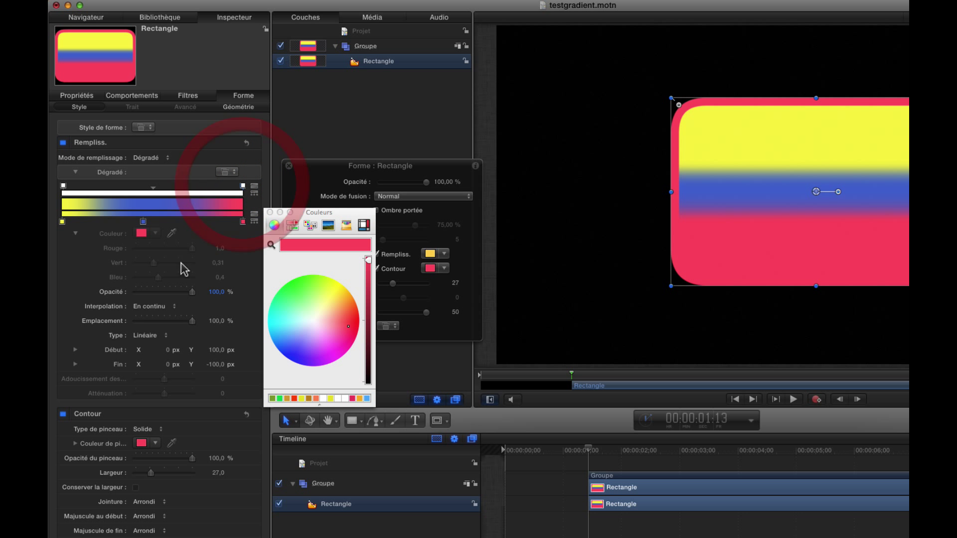
drag(191, 292, 127, 298)
- Add an opacity stop near the middle of the opacity bar, move it to 22,47 % and lower its opacity slightly
click(153, 190)
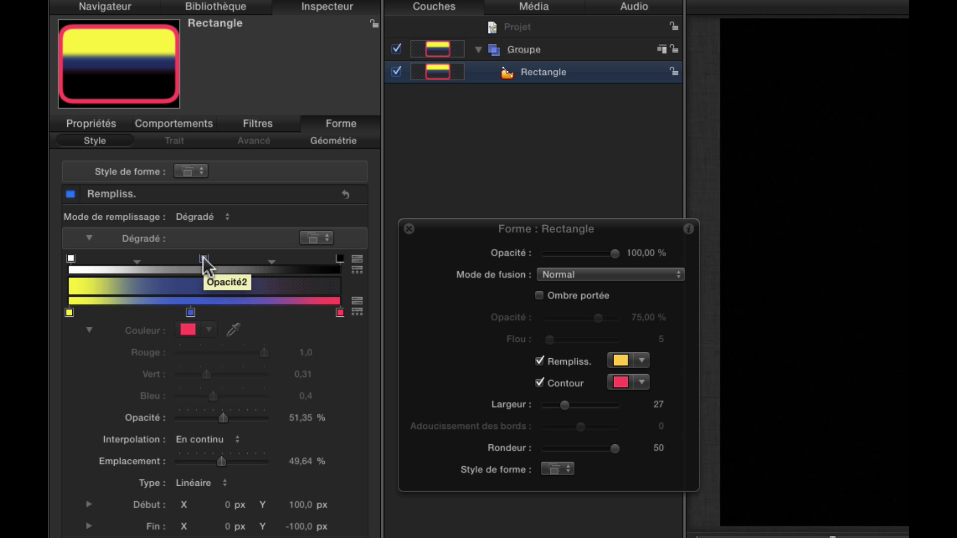
drag(204, 259, 131, 259)
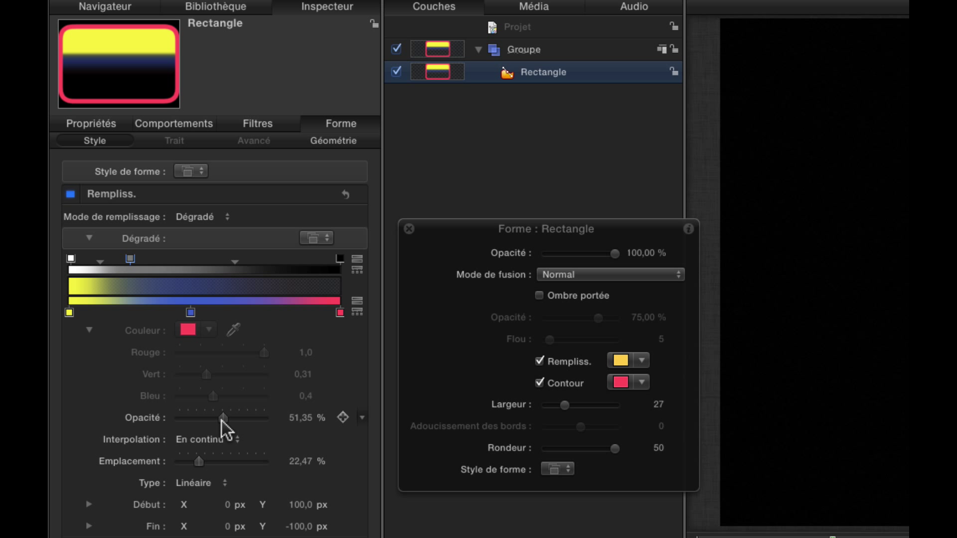
mouse_move(223, 420)
mouse_down()
mouse_move(278, 421)
mouse_move(166, 426)
mouse_move(207, 420)
mouse_up()
- Remove the intermediate and end opacity stops from the gradient
drag(131, 260, 277, 222)
drag(340, 258, 342, 217)
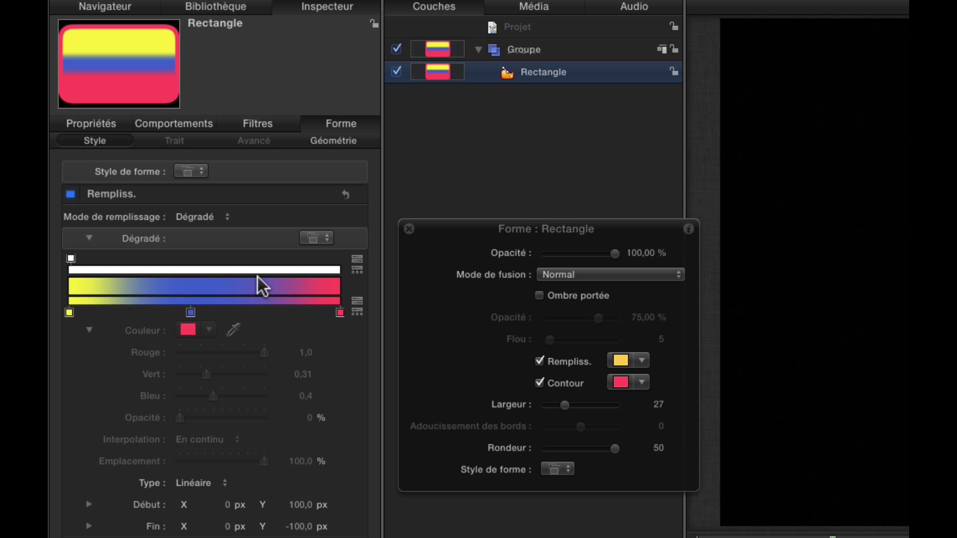
- Add a new opacity stop at 100 % on the gradient's opacity bar and set its opacity to 0 %
drag(314, 265, 343, 262)
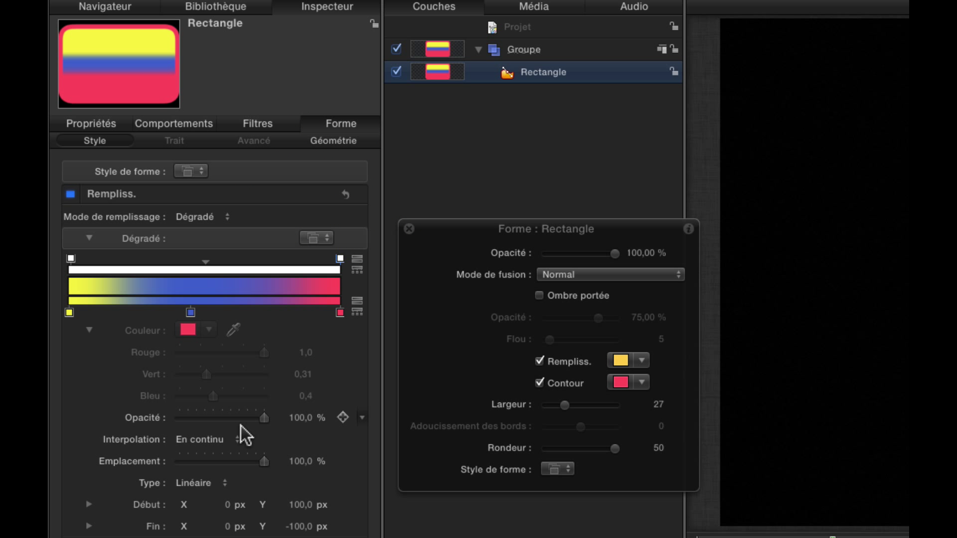
drag(262, 419, 180, 419)
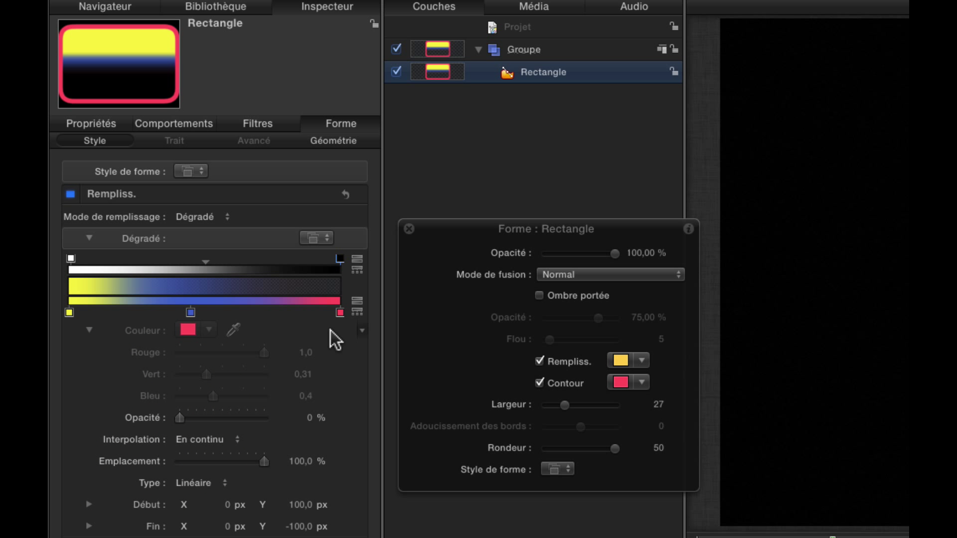
- Shift the opacity transition's midpoint and set the end opacity stop's opacity to 55,57 %
mouse_move(220, 264)
mouse_down()
mouse_move(232, 263)
mouse_move(144, 259)
mouse_move(182, 259)
mouse_up()
click(340, 258)
drag(343, 249, 342, 242)
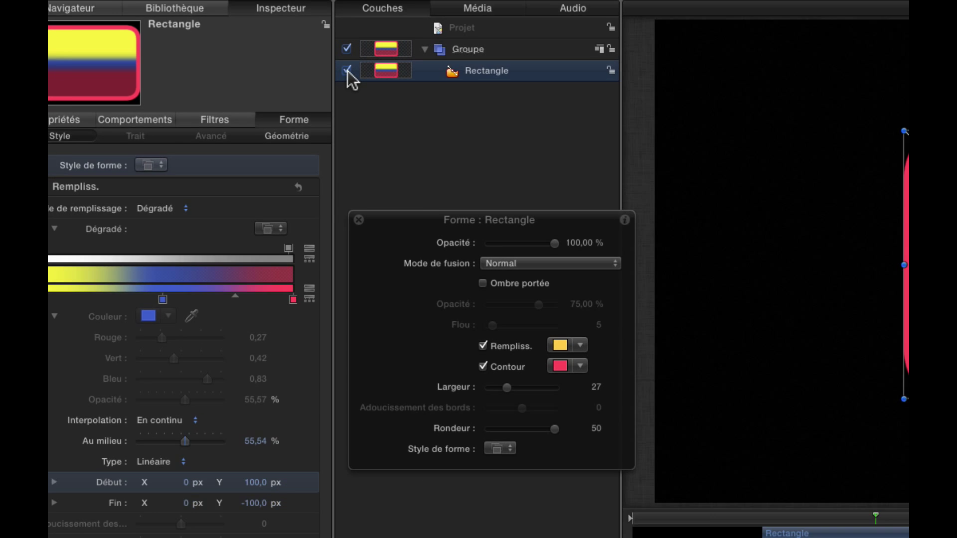
- Hide the Rectangle layer, move the floating shape settings aside and deselect the layer
click(397, 72)
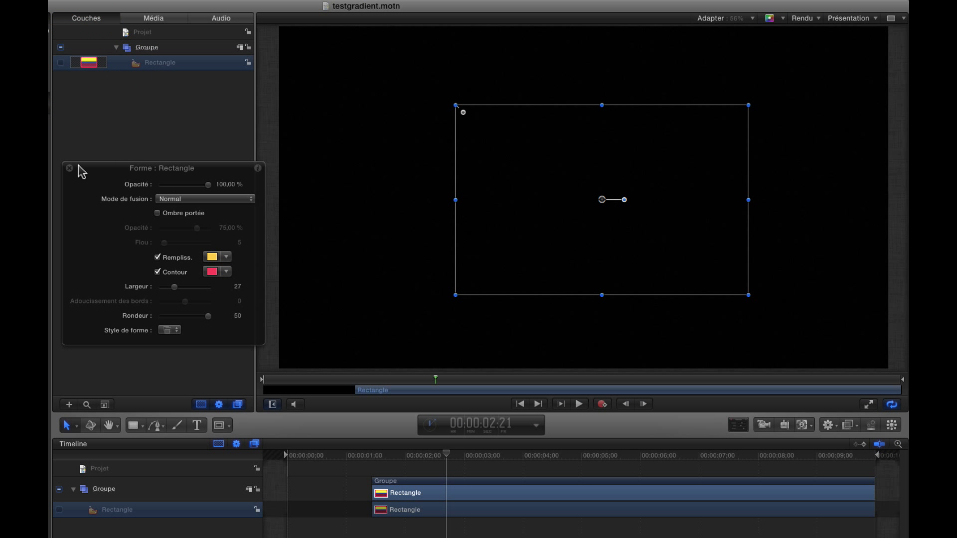
drag(81, 172, 62, 187)
click(201, 132)
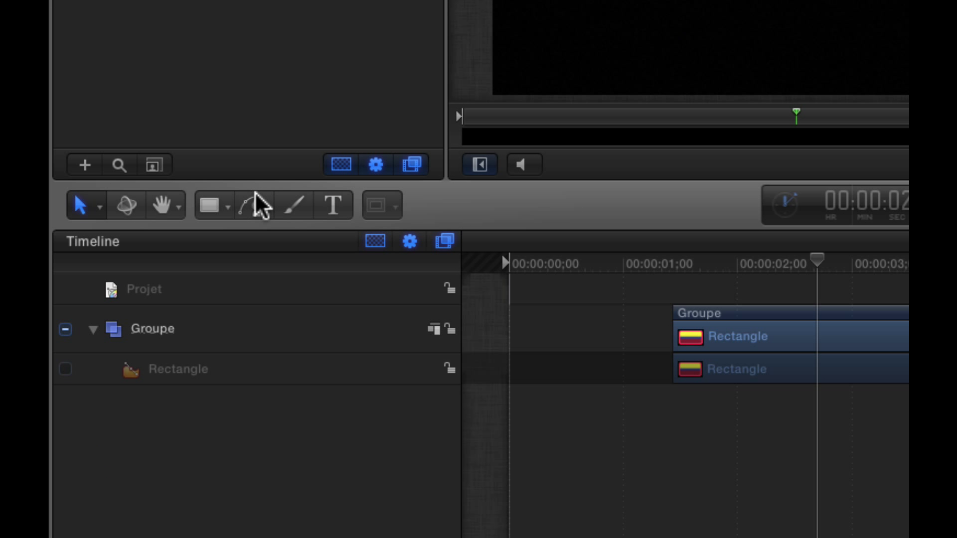
- Draw a closed five-point Bézier shape in the canvas, with a nearly straight upper edge and curved sides and lower edge
drag(156, 425, 170, 448)
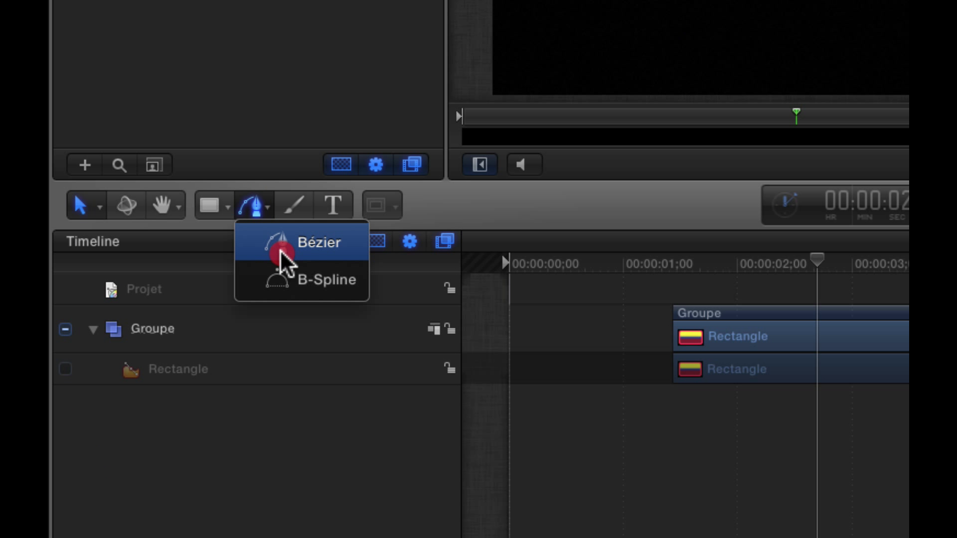
drag(280, 250, 280, 250)
click(449, 128)
click(661, 141)
mouse_move(642, 272)
mouse_down()
mouse_move(650, 274)
mouse_move(458, 292)
mouse_move(455, 199)
mouse_up()
drag(333, 190, 367, 110)
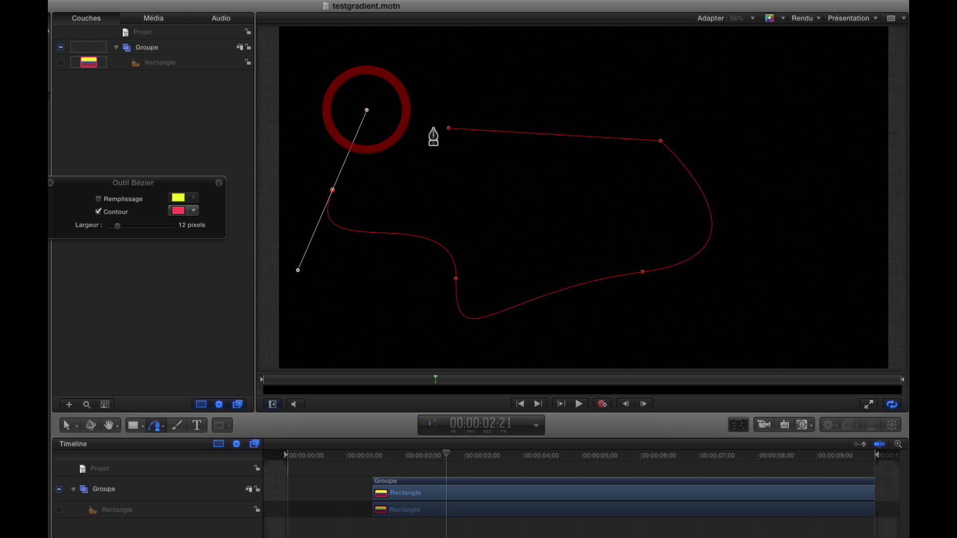
click(449, 129)
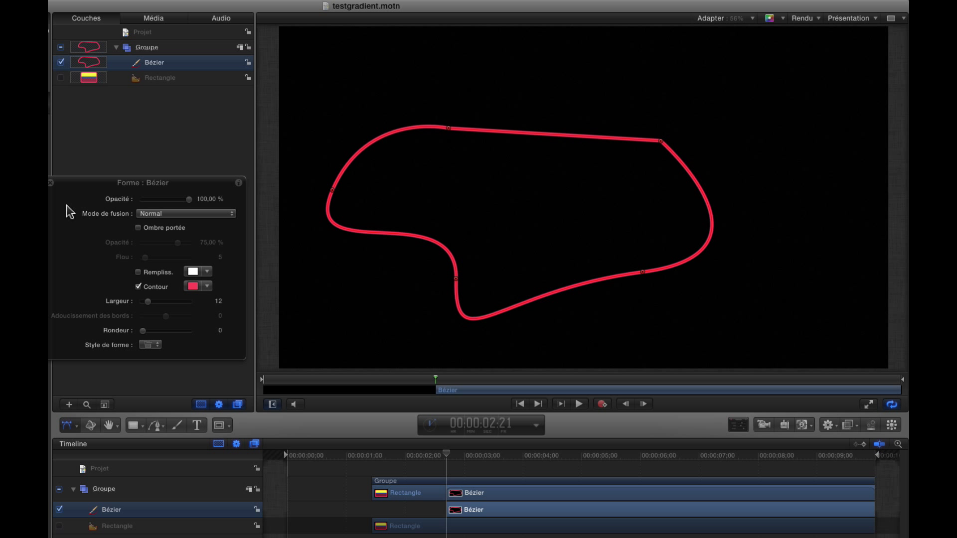
- Switch the Bézier shape's fill on and back off, and open the shape's full style settings in the inspector
click(140, 273)
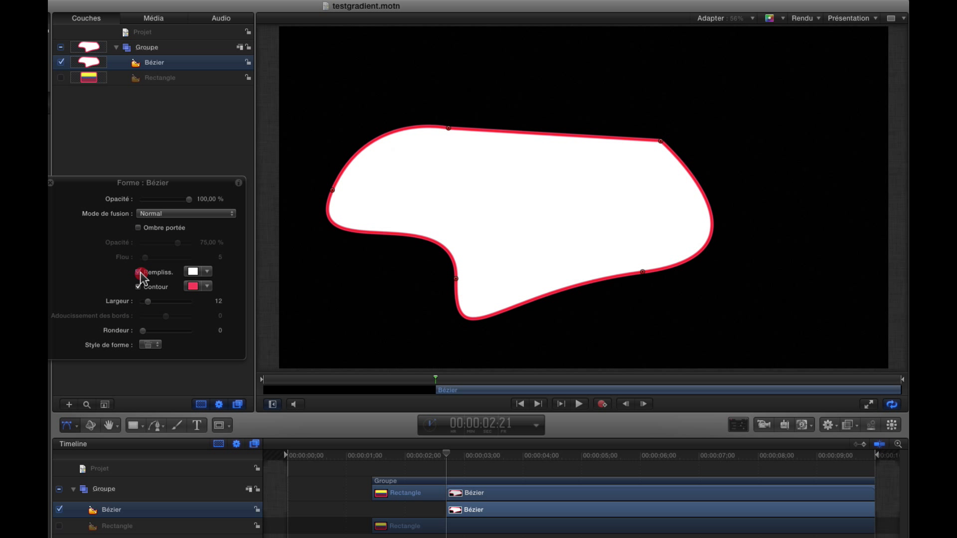
click(139, 273)
drag(203, 183, 212, 152)
click(249, 151)
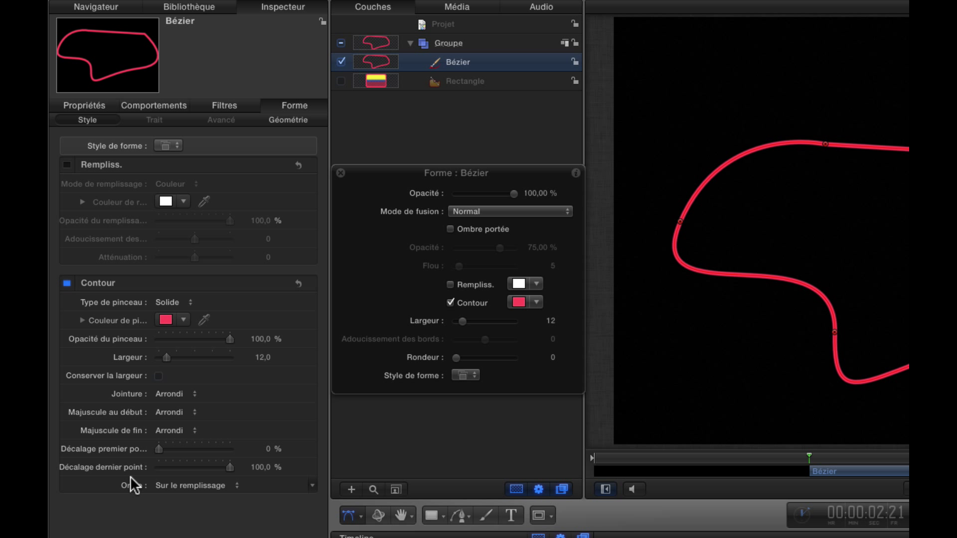
- Switch the Bézier shape's fill on and set its outline order to Sous le remplissage
click(232, 484)
click(233, 483)
click(451, 285)
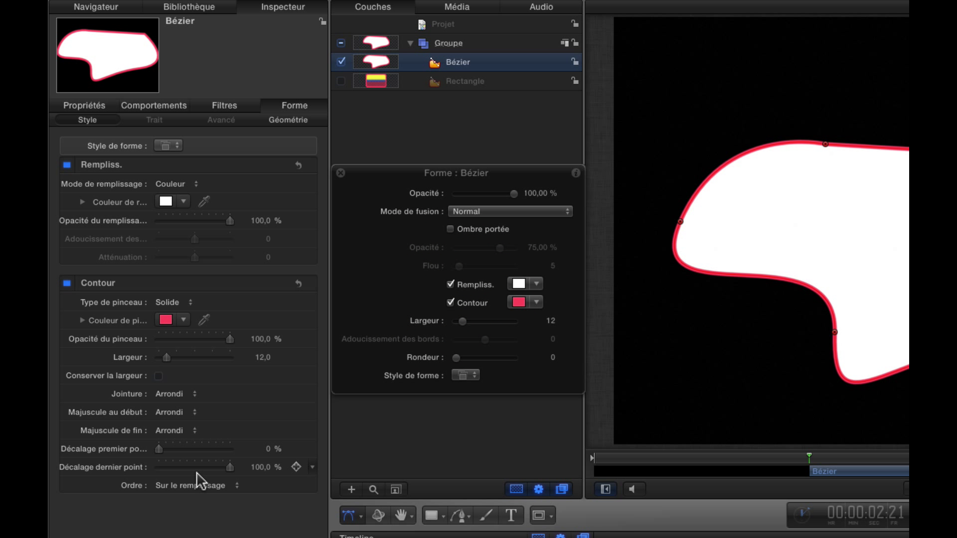
click(234, 486)
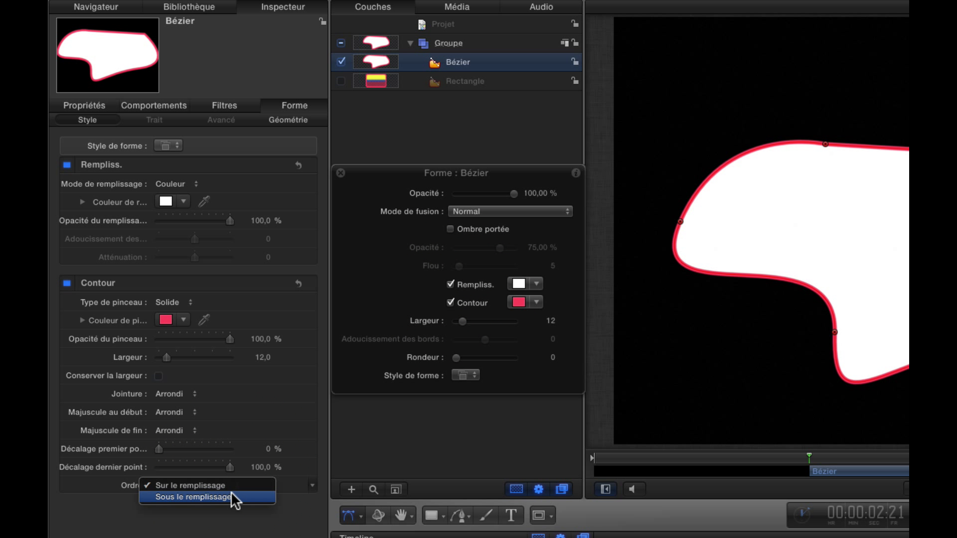
click(232, 493)
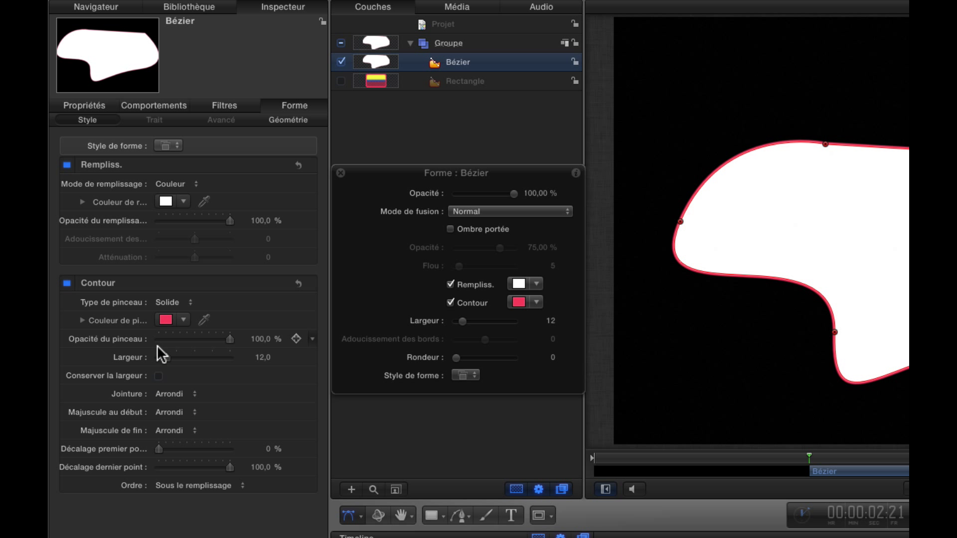
- Set the Bézier shape's outline width to 61 and compare both outline orders, ending on Sous le remplissage
drag(167, 355, 202, 354)
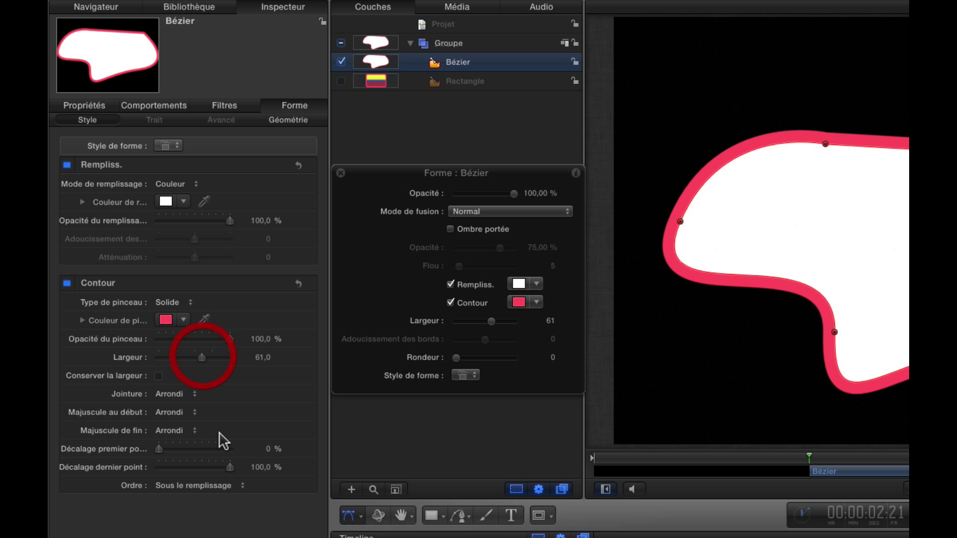
click(233, 490)
click(237, 474)
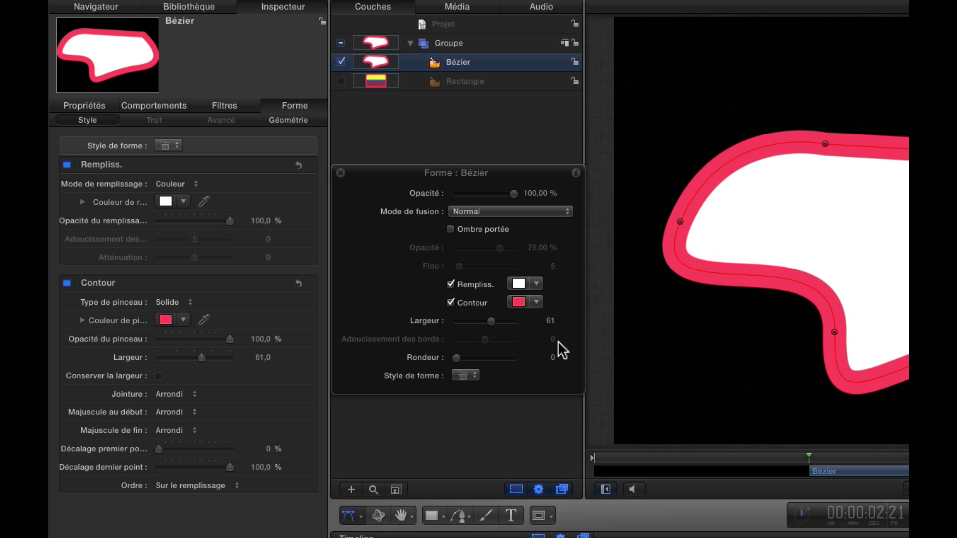
click(236, 485)
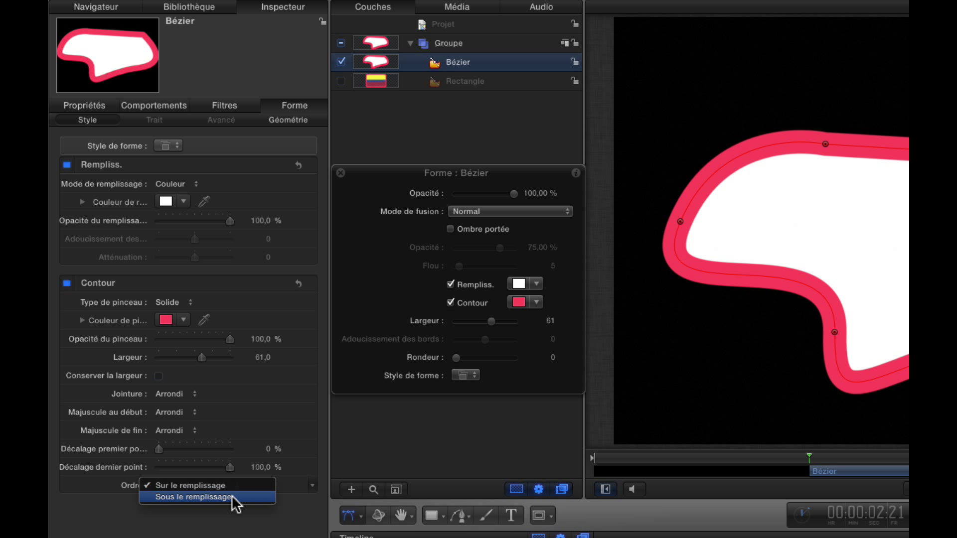
click(231, 496)
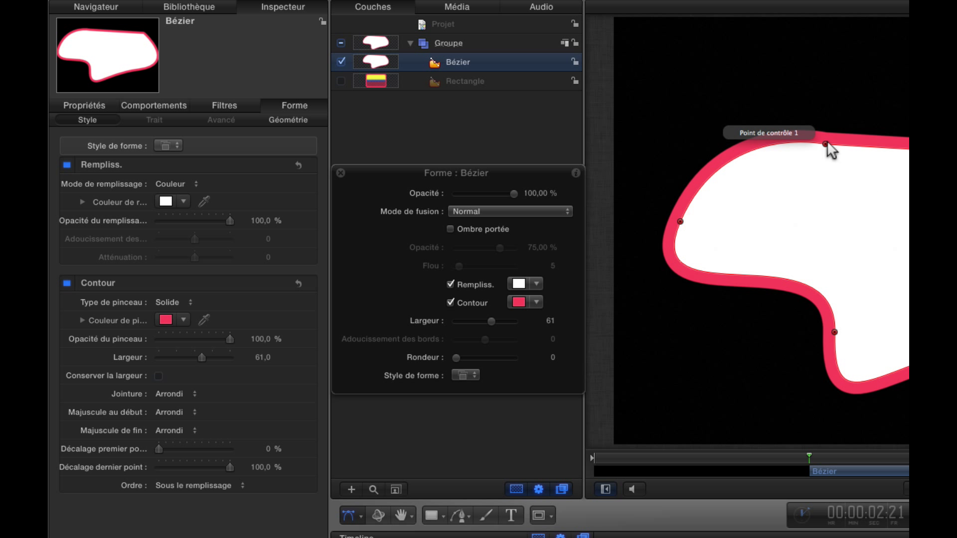
click(237, 488)
click(223, 474)
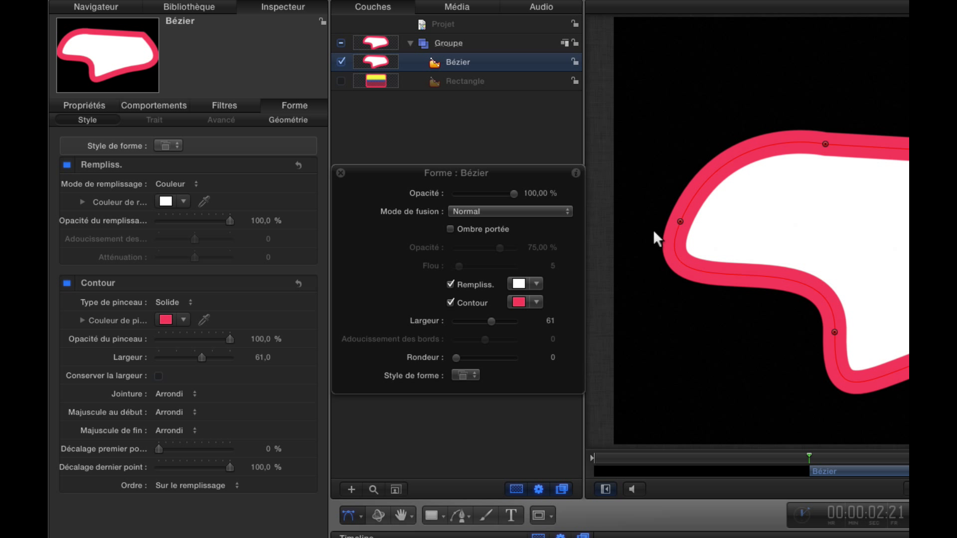
click(236, 486)
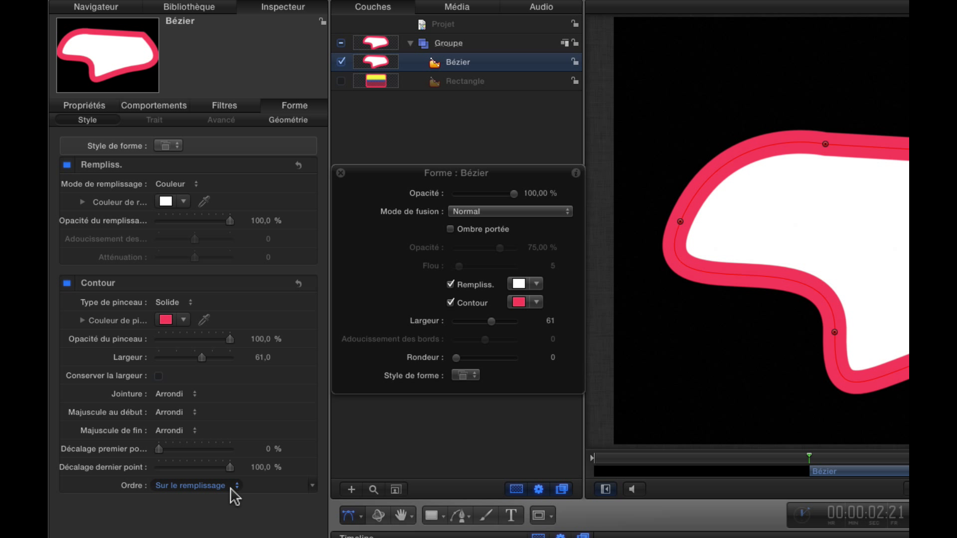
click(233, 499)
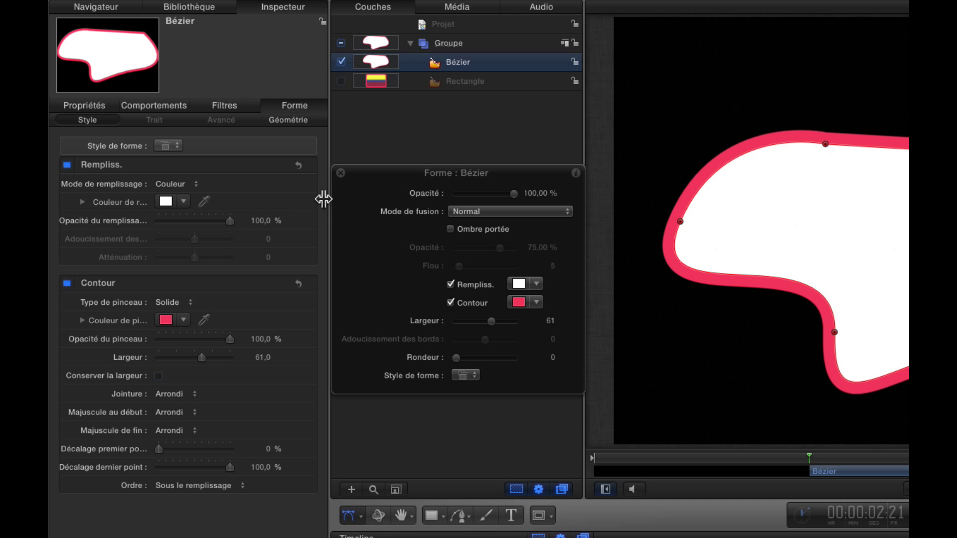
- In the Bézier shape's geometry settings, try the Linéaire type, settle on B-Spline and turn off the Fermée option
click(300, 130)
click(189, 163)
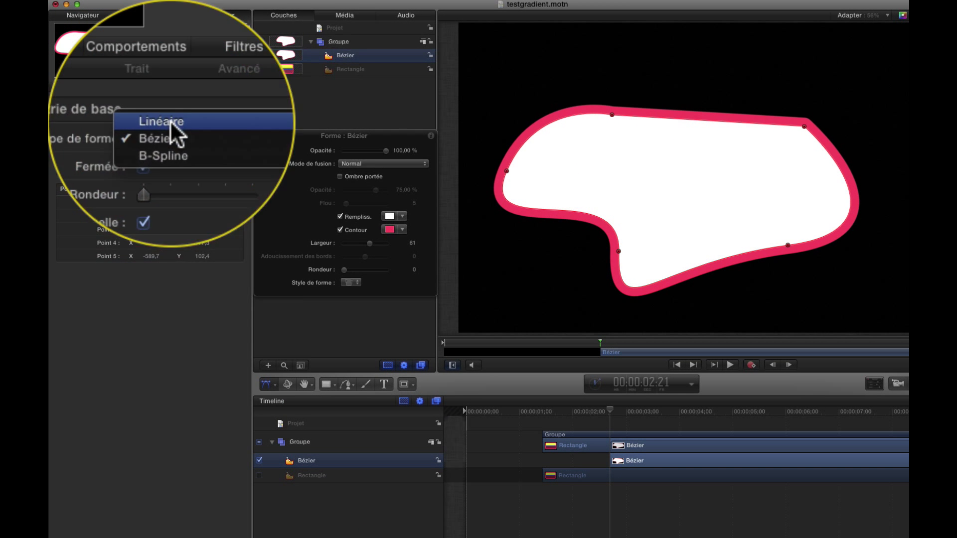
click(189, 162)
click(234, 171)
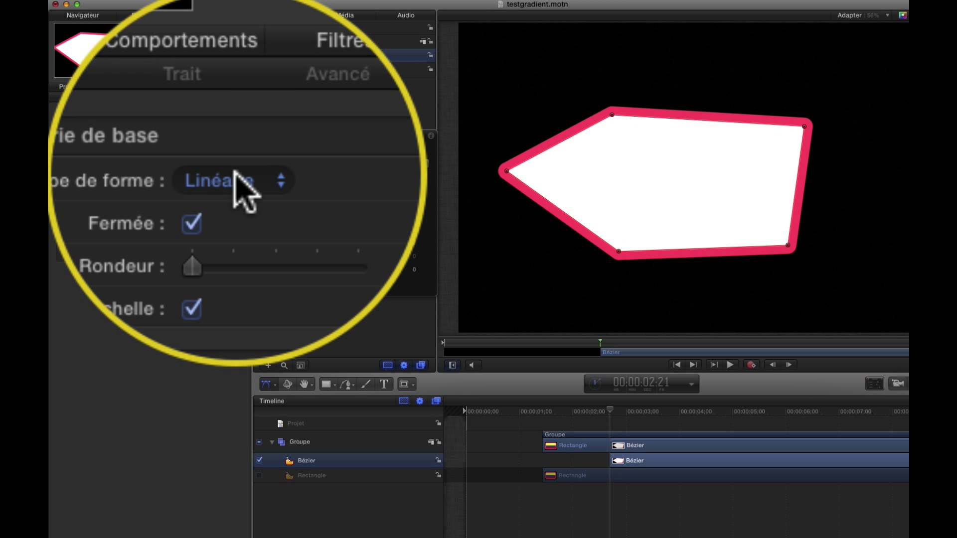
click(235, 175)
click(238, 180)
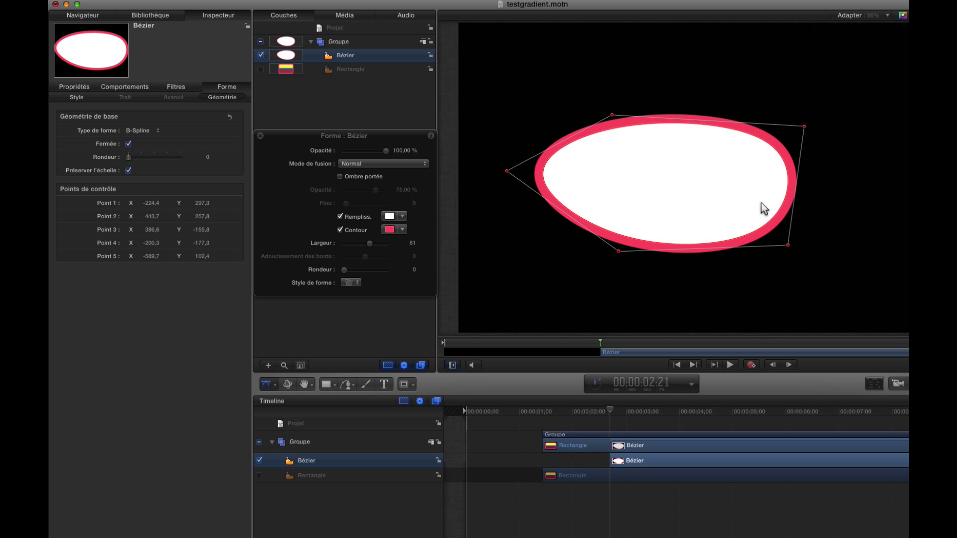
click(129, 144)
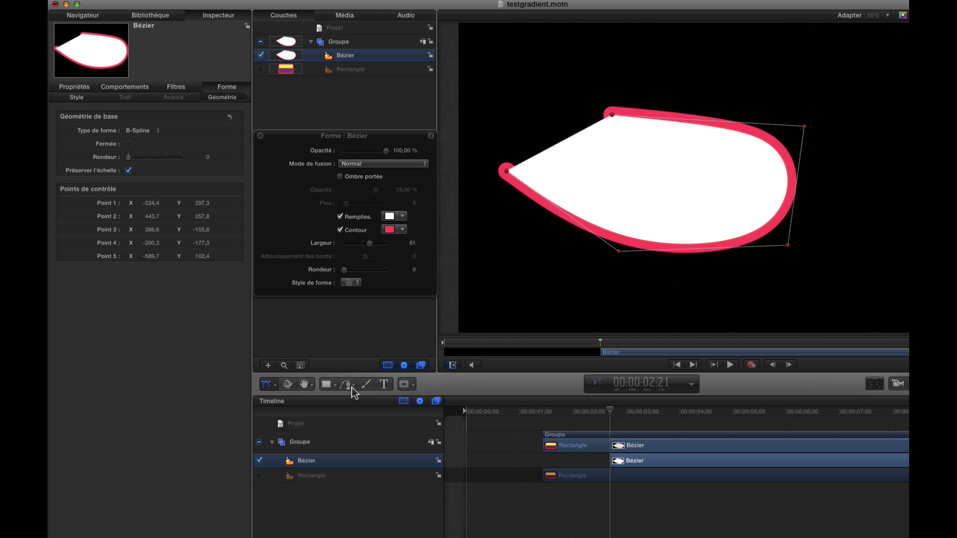
- Draw an open three-point Bézier line below the shape, with a long straight first segment and a curved, upturned end
drag(351, 390, 371, 400)
click(525, 307)
click(811, 285)
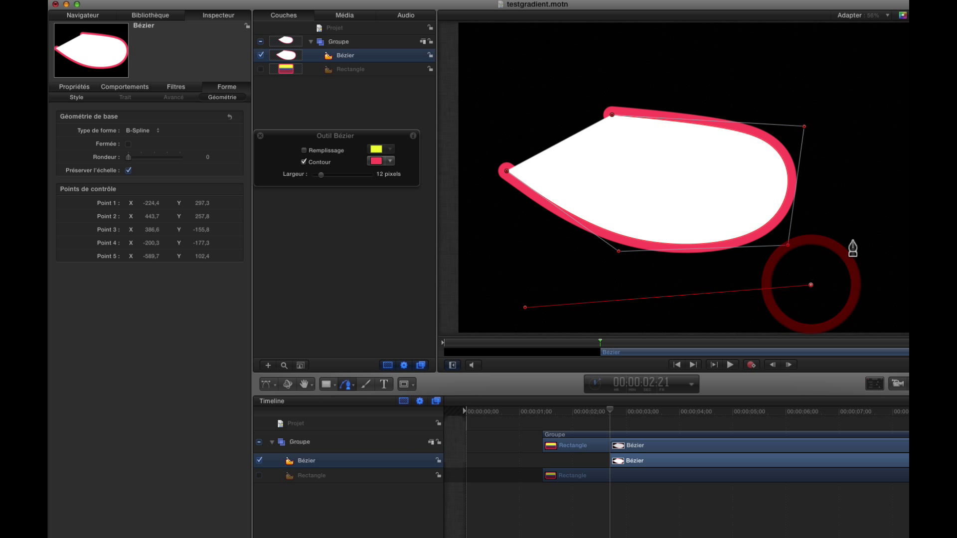
drag(849, 213, 915, 288)
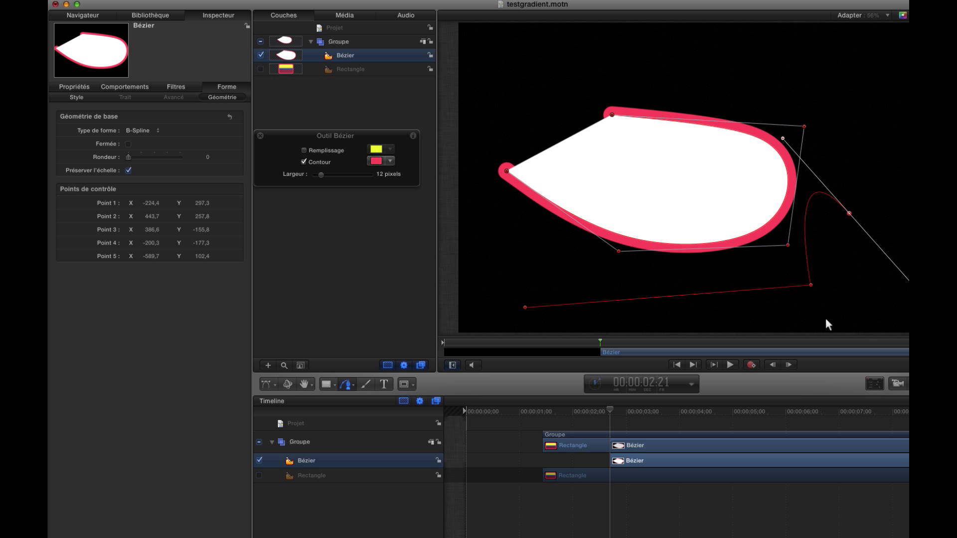
key(Return)
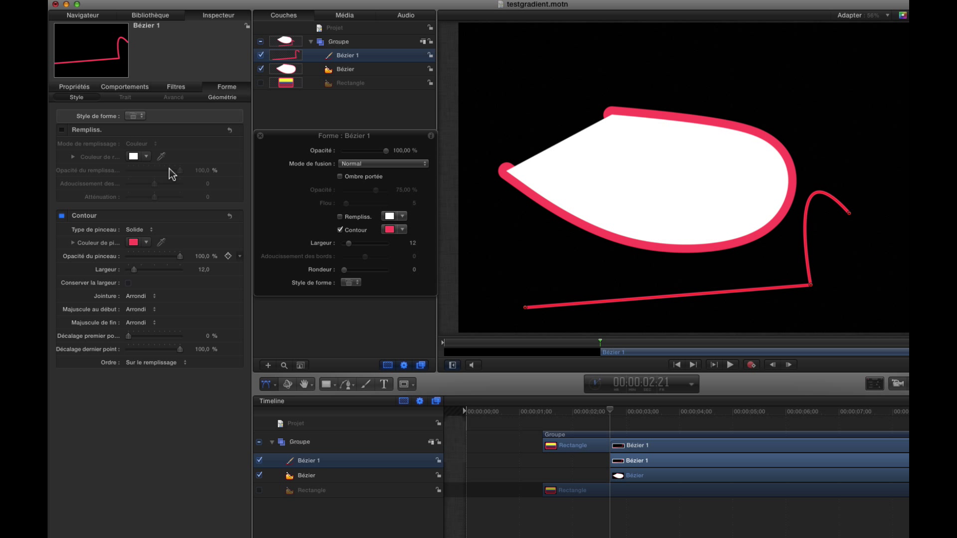
- Close the open Bézier 1 line with the Fermée geometry option and reopen it
click(223, 98)
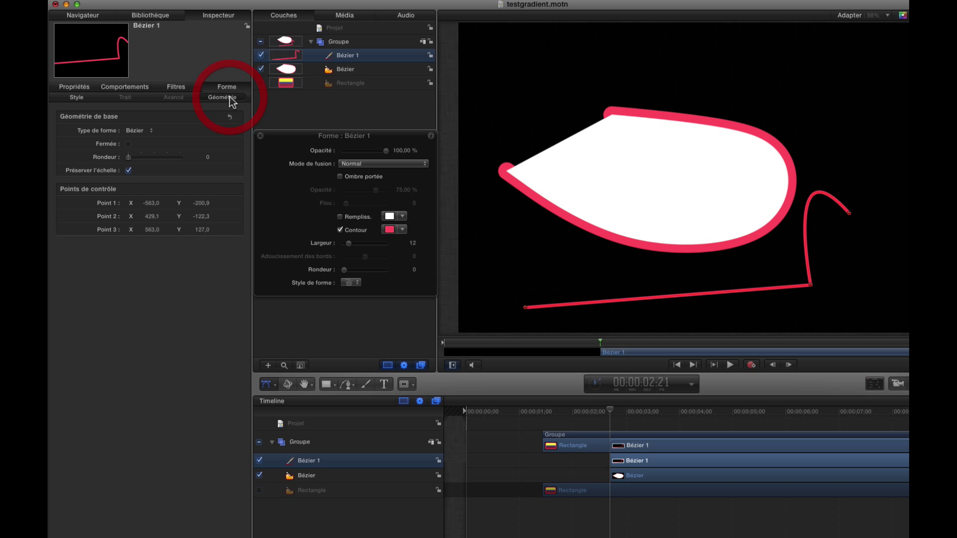
click(125, 145)
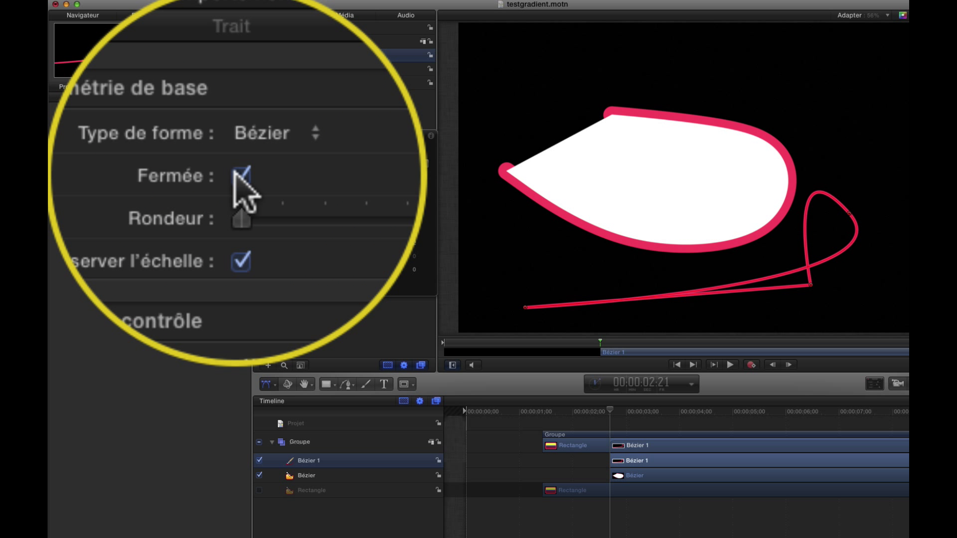
click(127, 145)
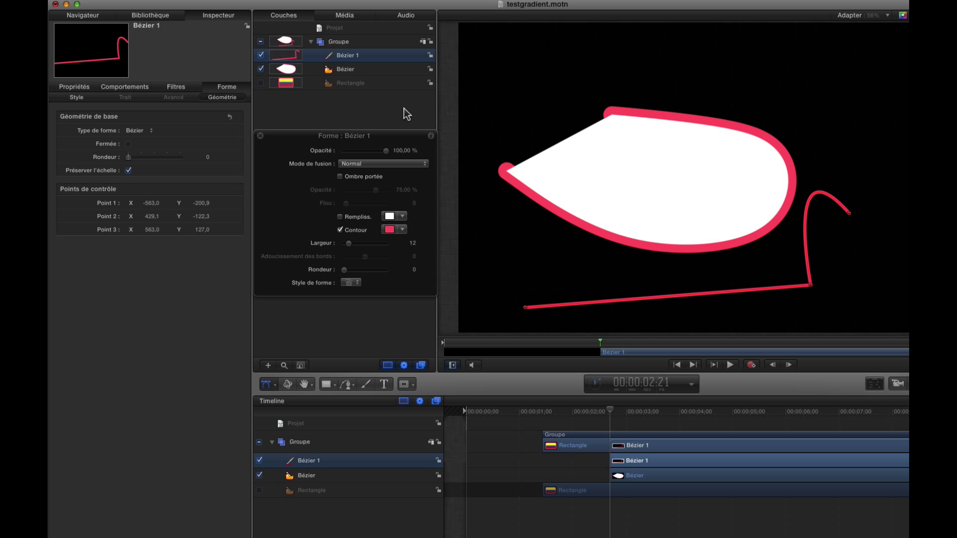
- Close the B-Spline shape on the Bézier layer with its Fermée option and show its style settings
click(400, 72)
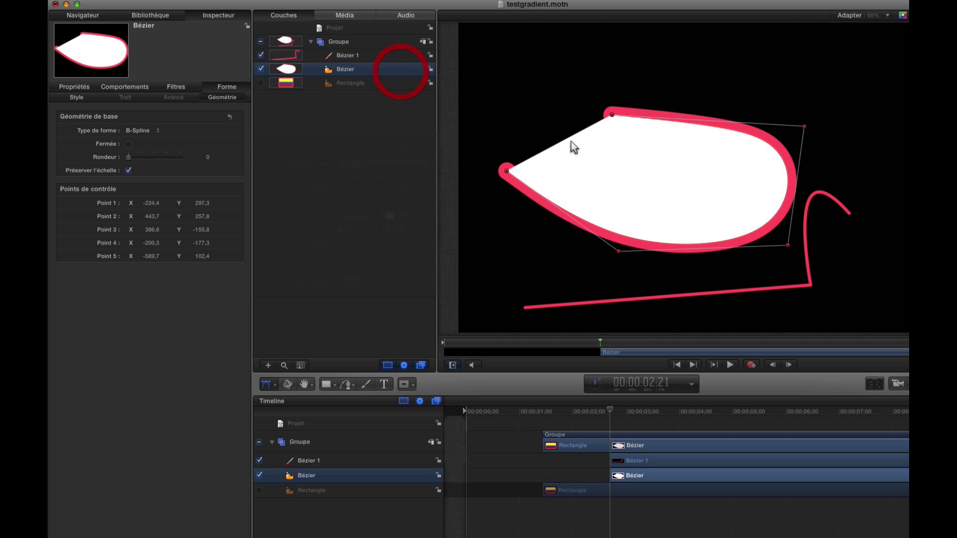
click(127, 144)
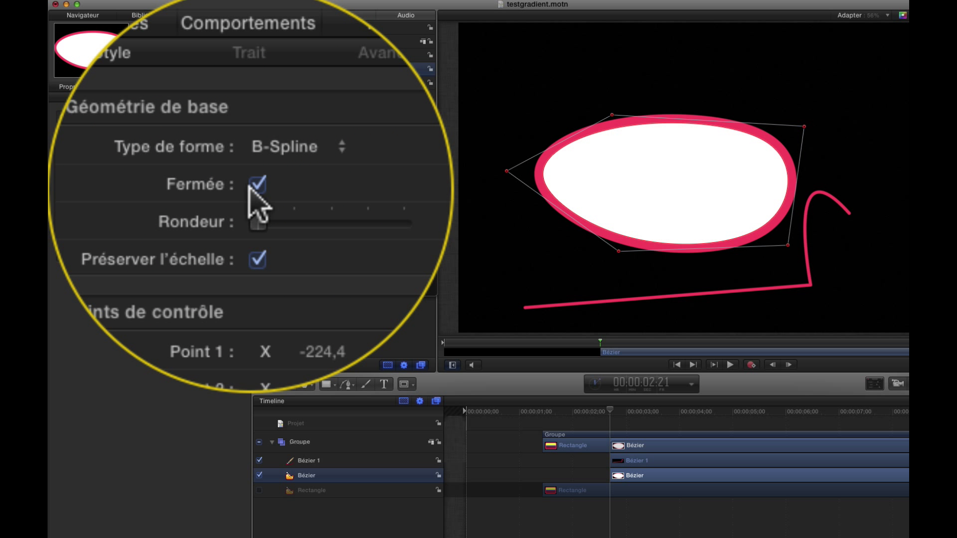
click(77, 97)
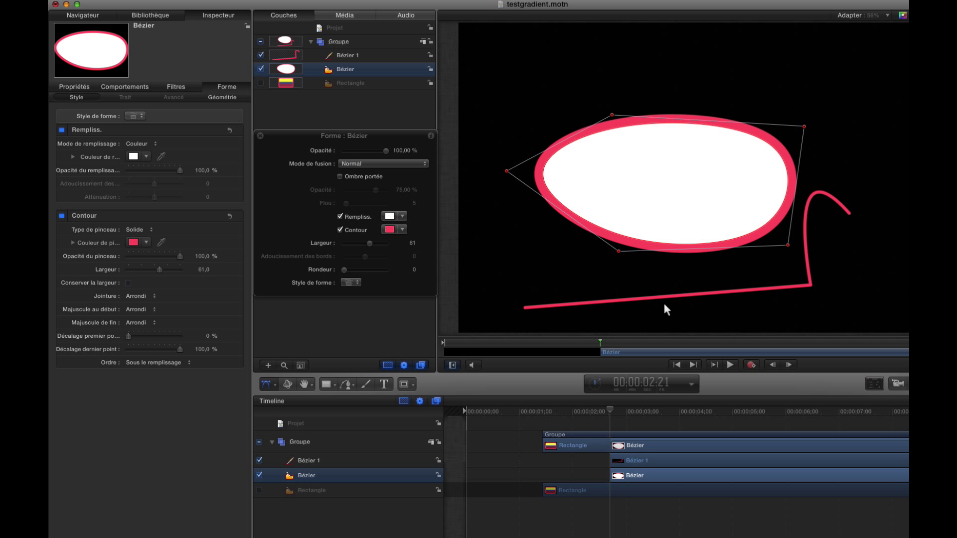
- Set the outline width of the Bézier 1 line to 41
click(352, 56)
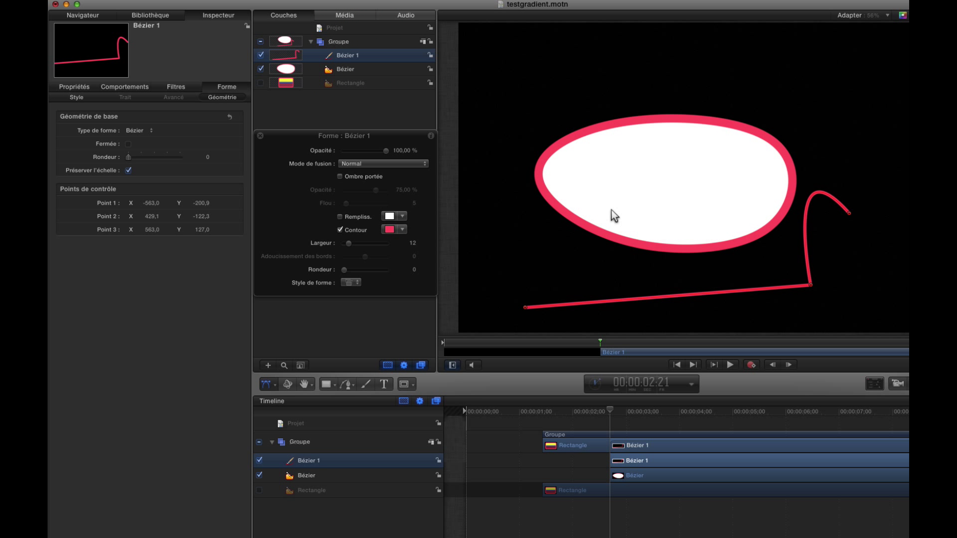
click(367, 58)
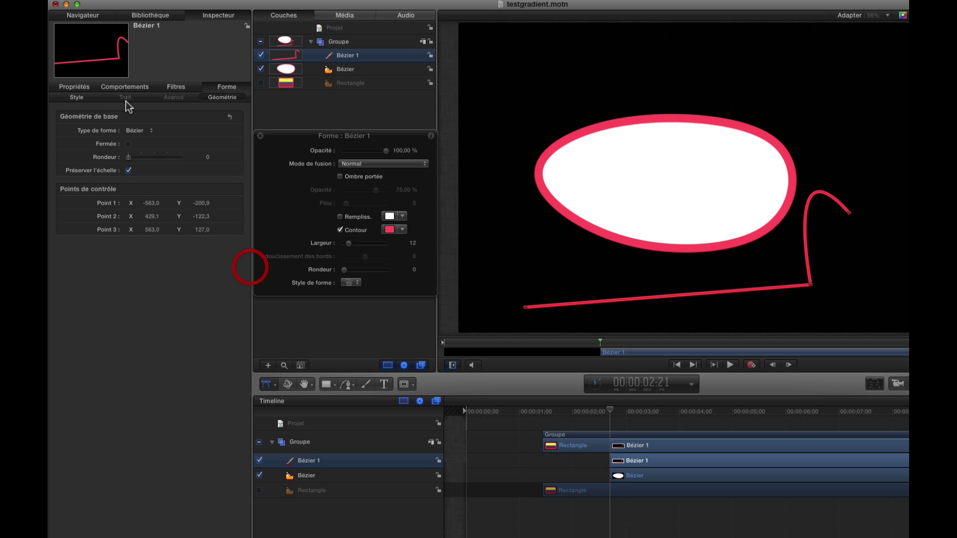
click(76, 97)
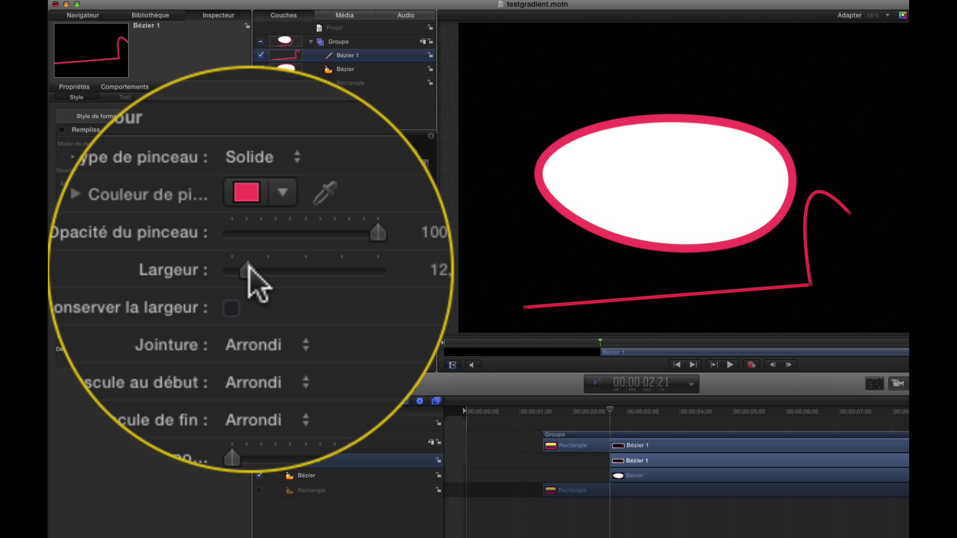
drag(134, 270, 150, 267)
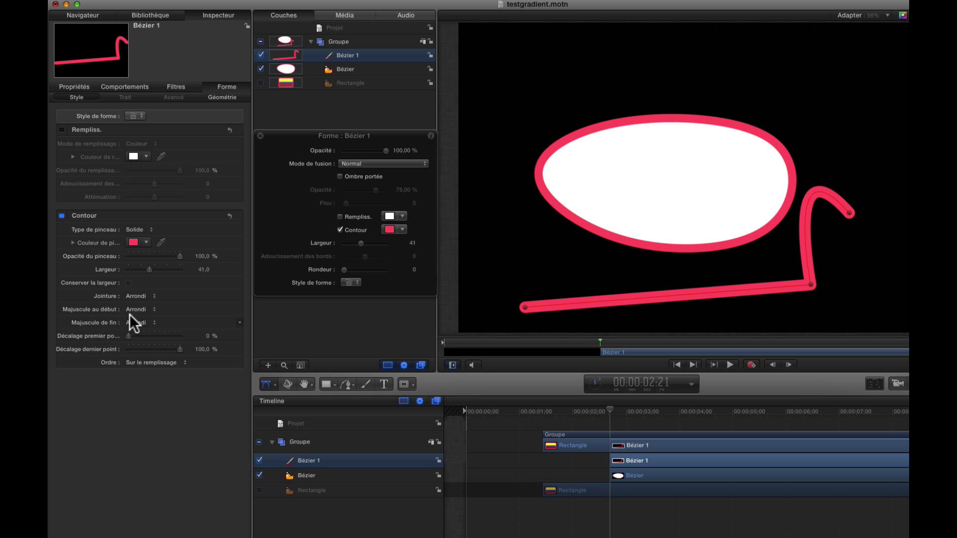
- Try the Carré and Flèche start caps on the Bézier 1 line's outline
click(152, 311)
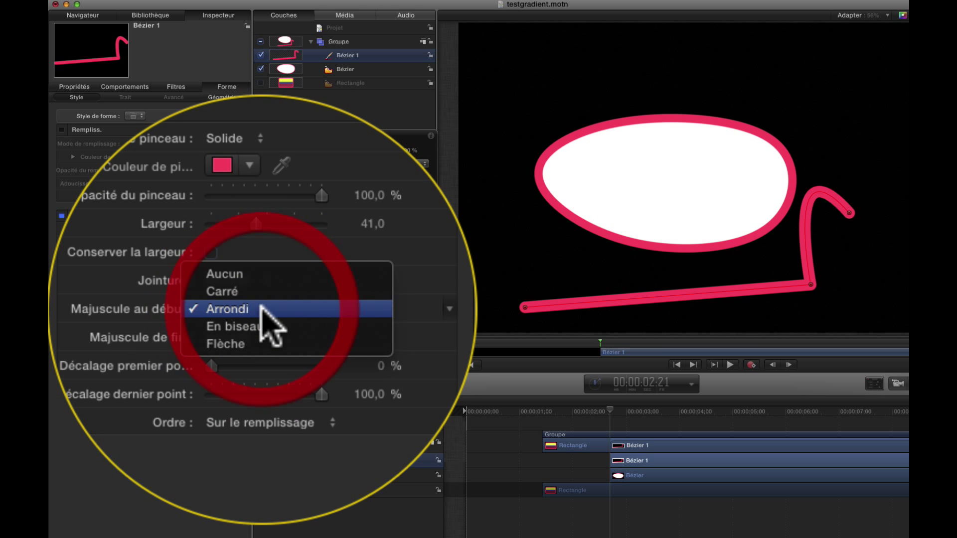
click(150, 302)
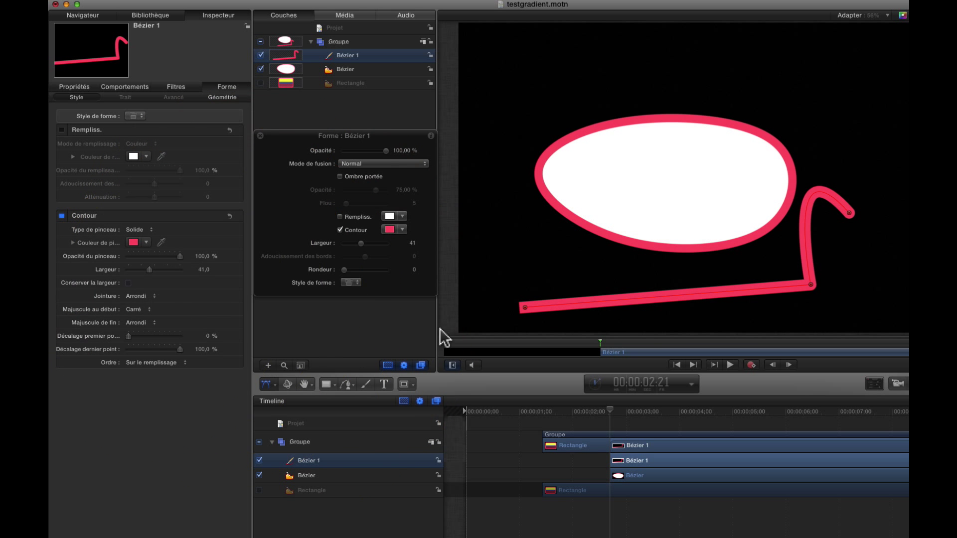
click(146, 309)
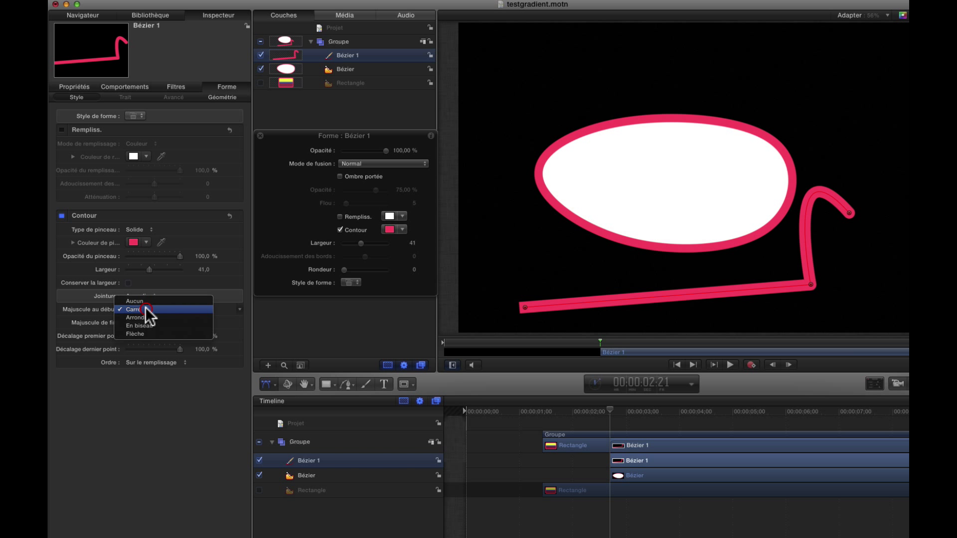
click(144, 335)
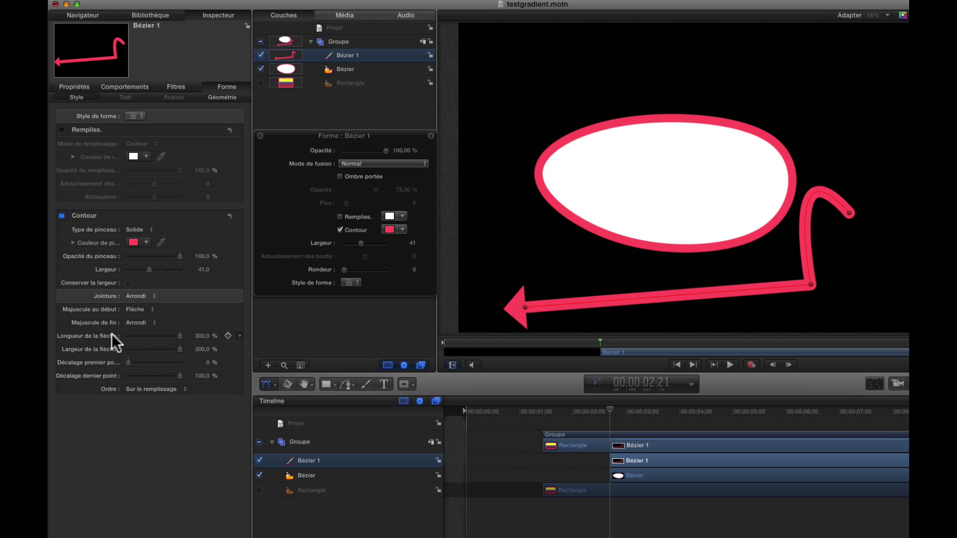
- Set the Bézier 1 line's start cap to En biseau and its end cap to Flèche
click(149, 310)
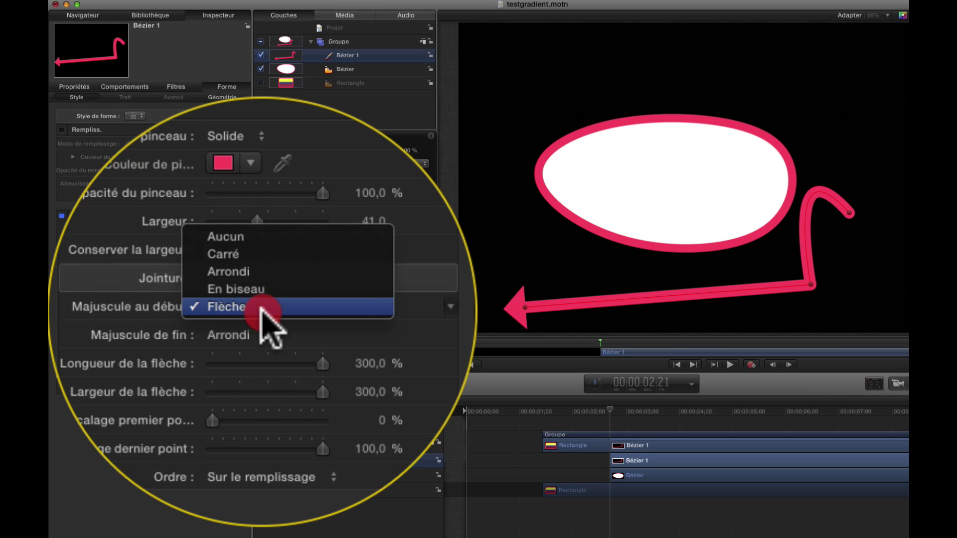
click(156, 301)
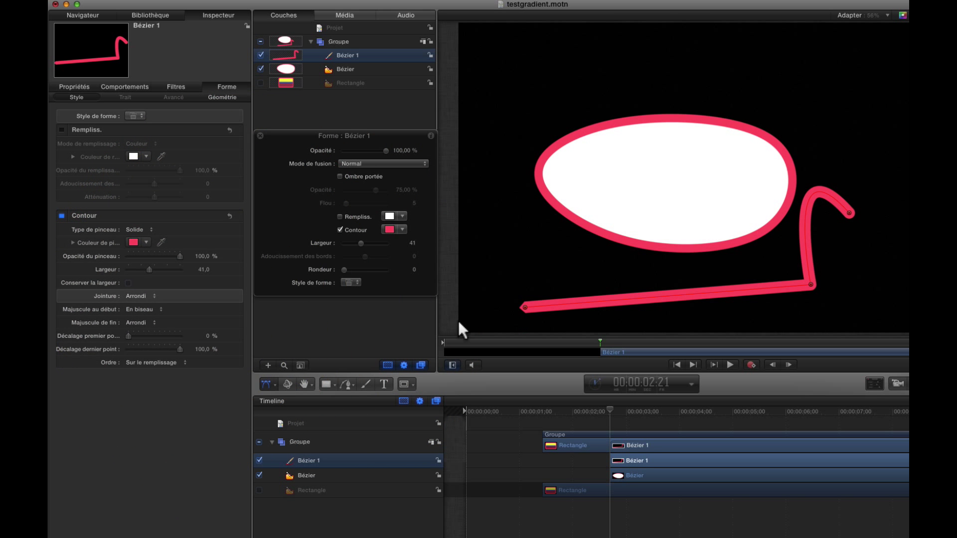
click(151, 323)
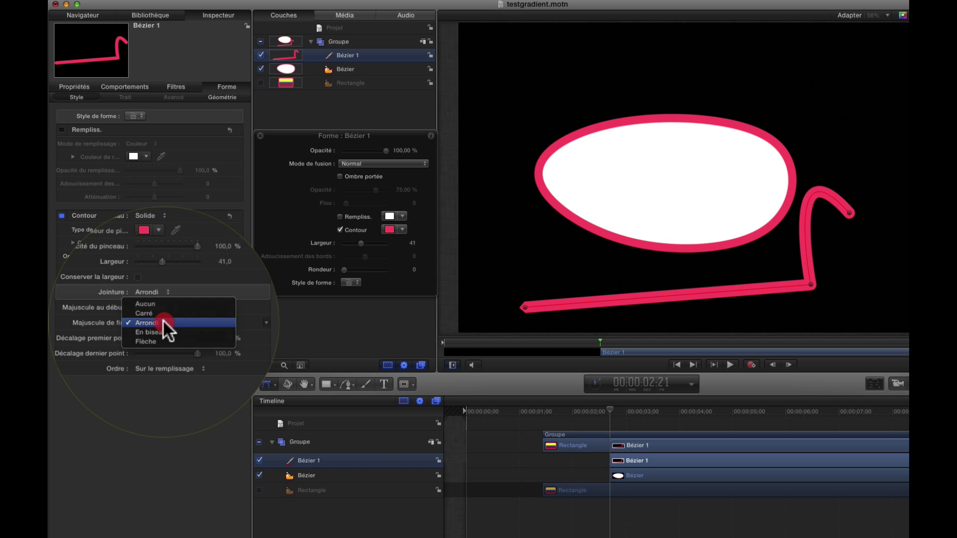
click(139, 340)
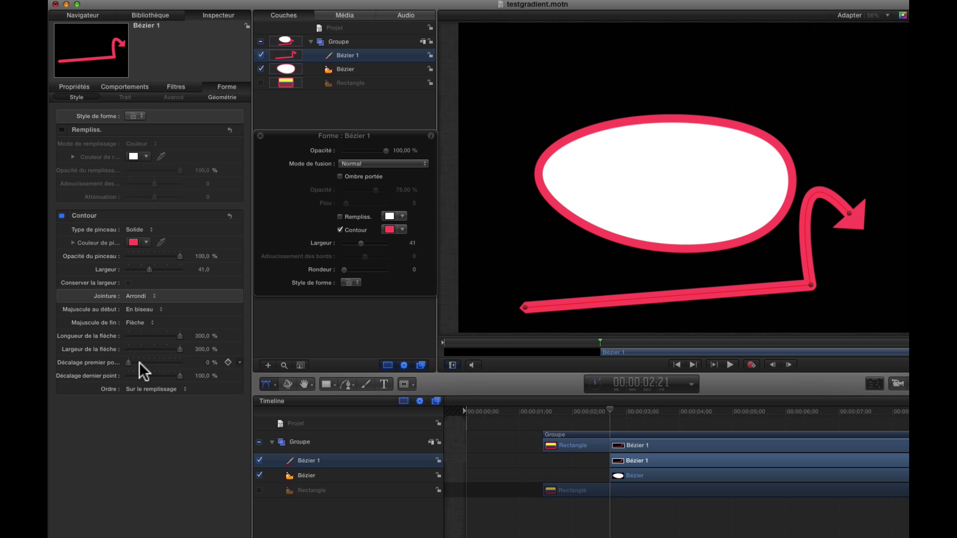
- Try the first-point and last-point offset values on the Bézier 1 line's outline
mouse_move(130, 363)
mouse_down()
mouse_move(181, 363)
mouse_move(107, 360)
mouse_up()
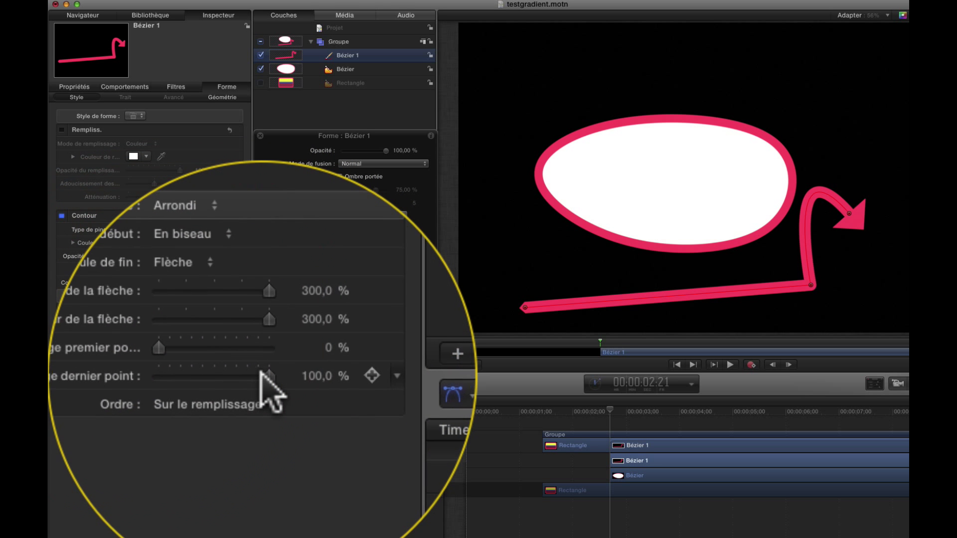
drag(176, 374, 282, 371)
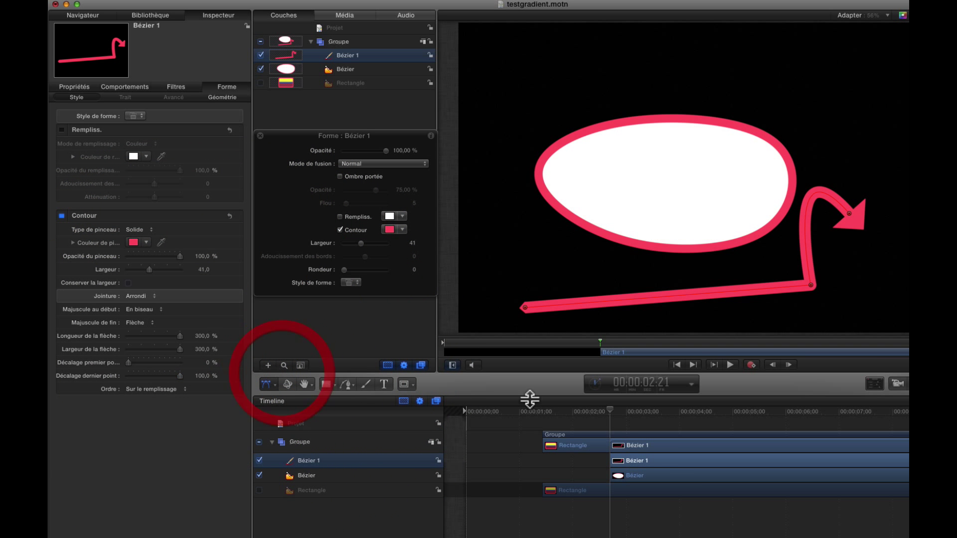
- Move the Bézier 1 clip to the start of the timeline and extend its end to the end of the project
drag(690, 460, 560, 457)
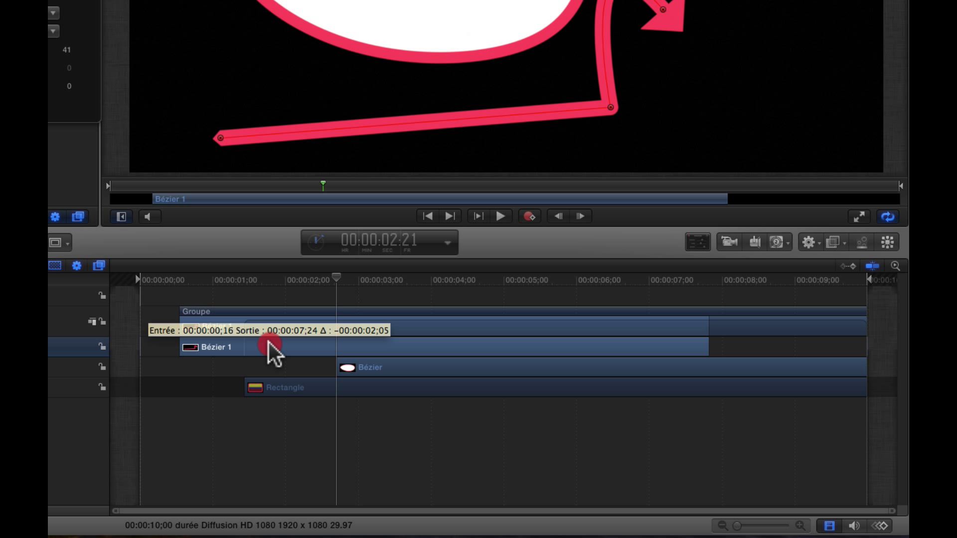
drag(269, 344, 230, 345)
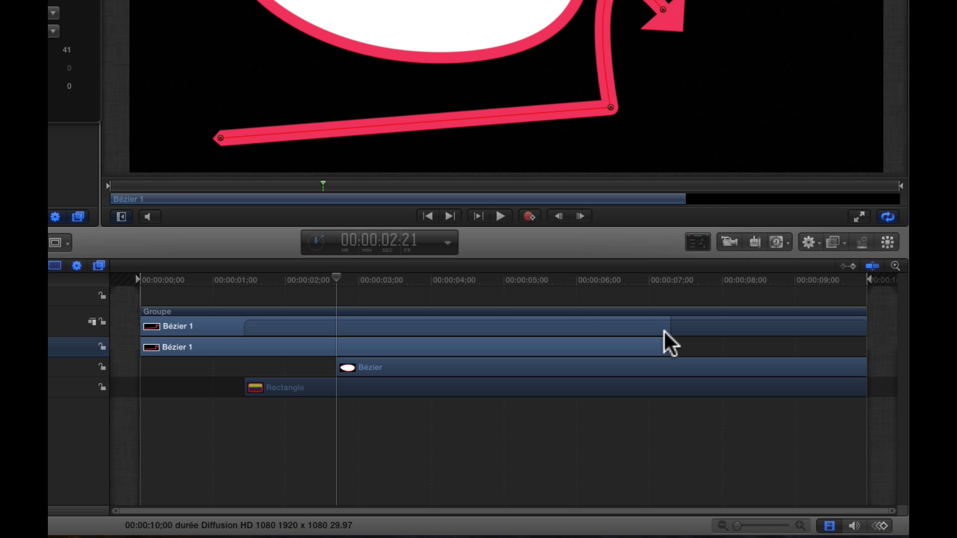
drag(671, 344, 867, 344)
- Animate the Bézier 1 outline's last-point offset with keyframe recording from 0 % on the first frame to 100 % at 00:00:09:29
click(117, 282)
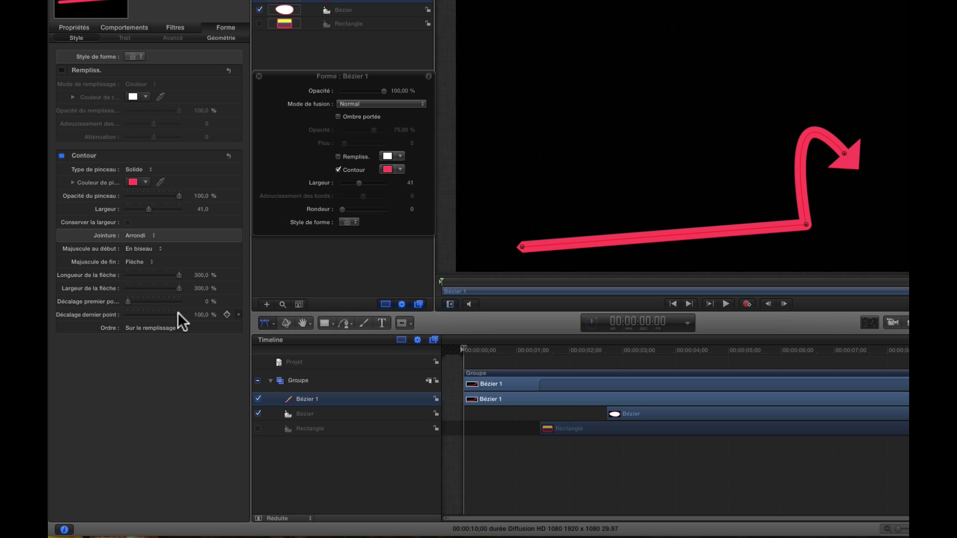
drag(179, 315, 107, 316)
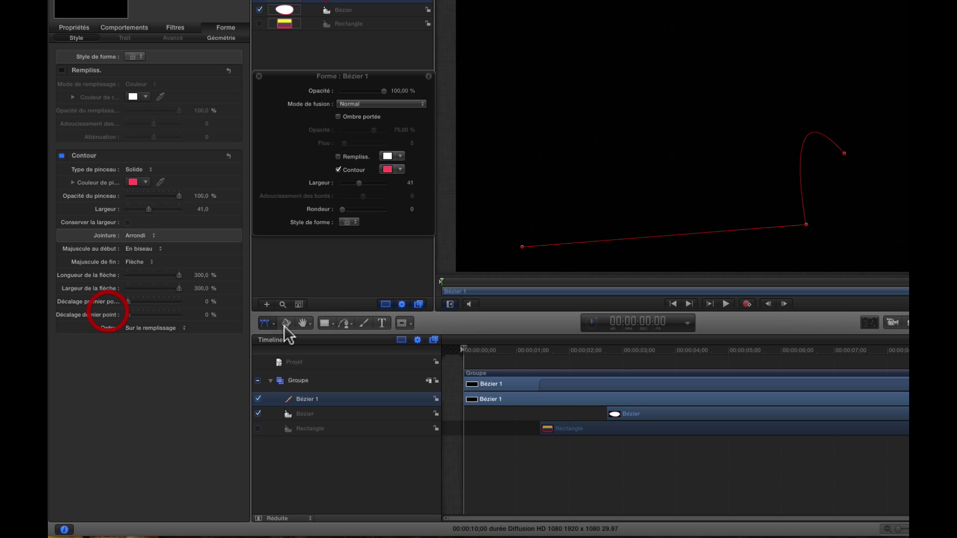
click(746, 304)
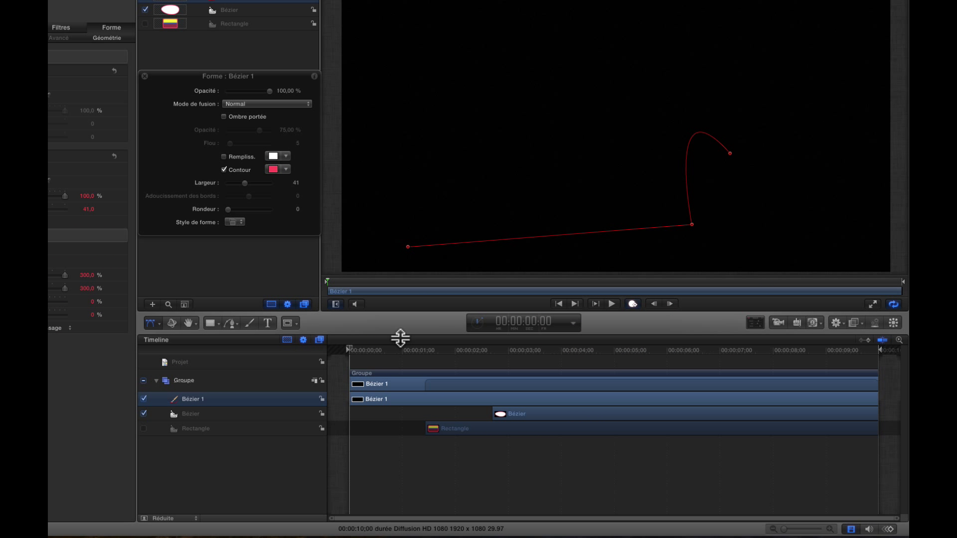
drag(351, 345, 878, 367)
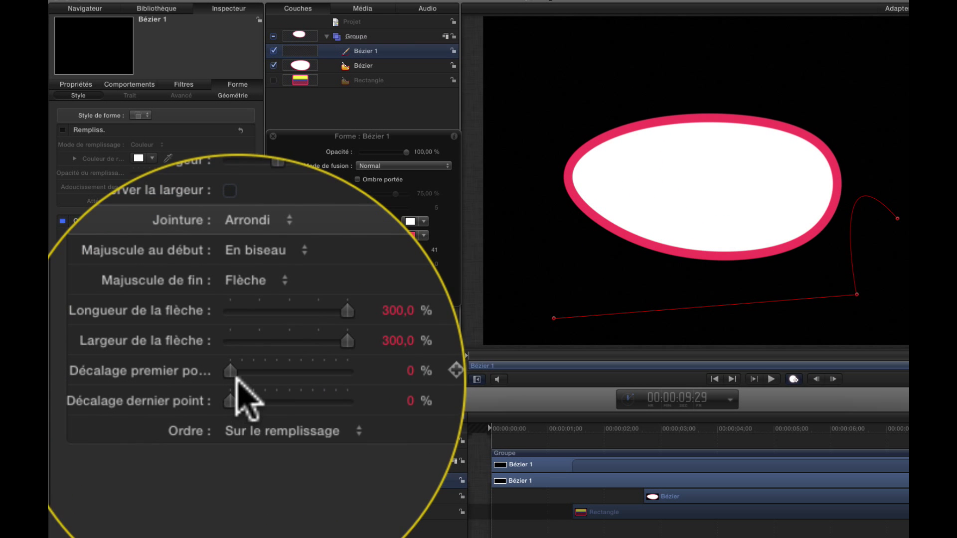
drag(227, 389, 347, 390)
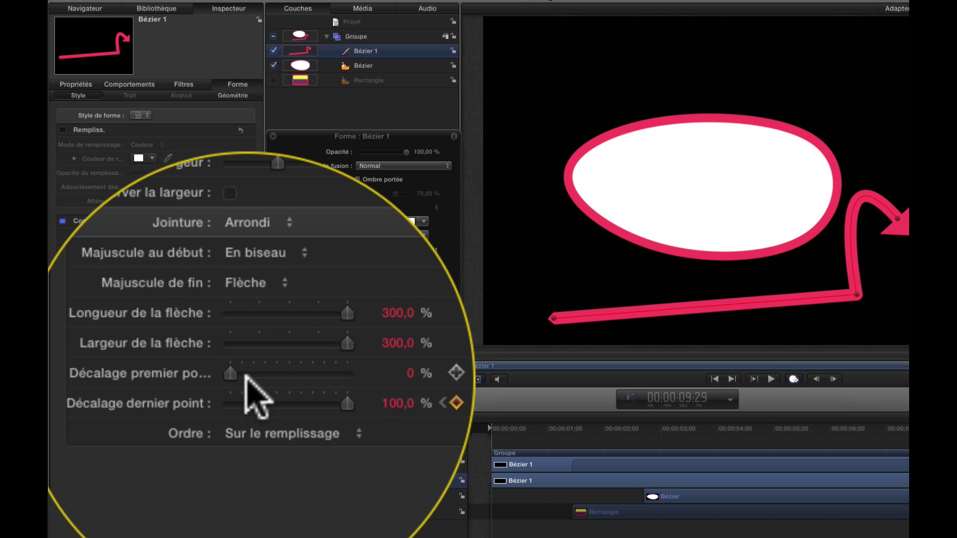
- Set the Bézier 1 outline's first-point offset to 69.55 % at 00:00:09:29 and play the animation from the start
click(230, 360)
mouse_move(231, 377)
mouse_down()
mouse_move(280, 384)
mouse_move(273, 380)
mouse_up()
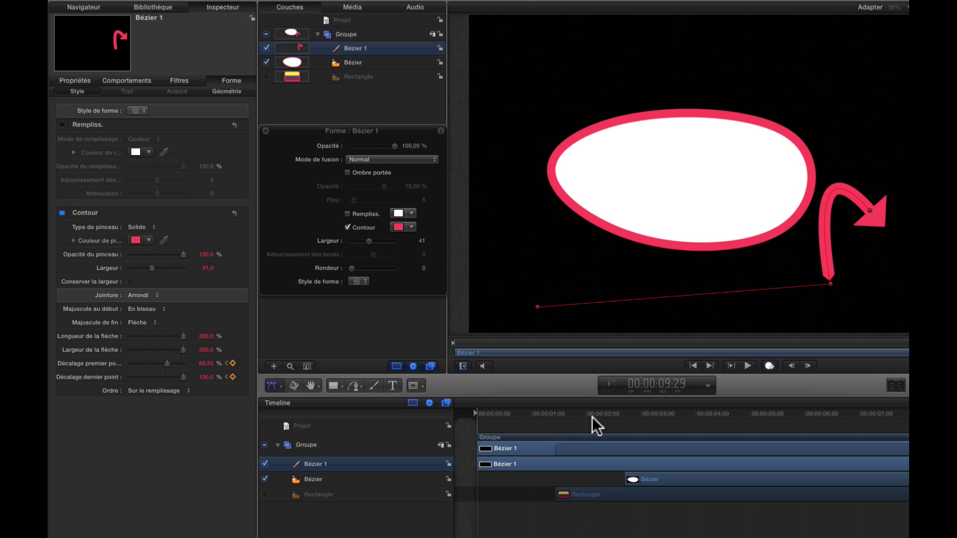
drag(593, 417, 447, 413)
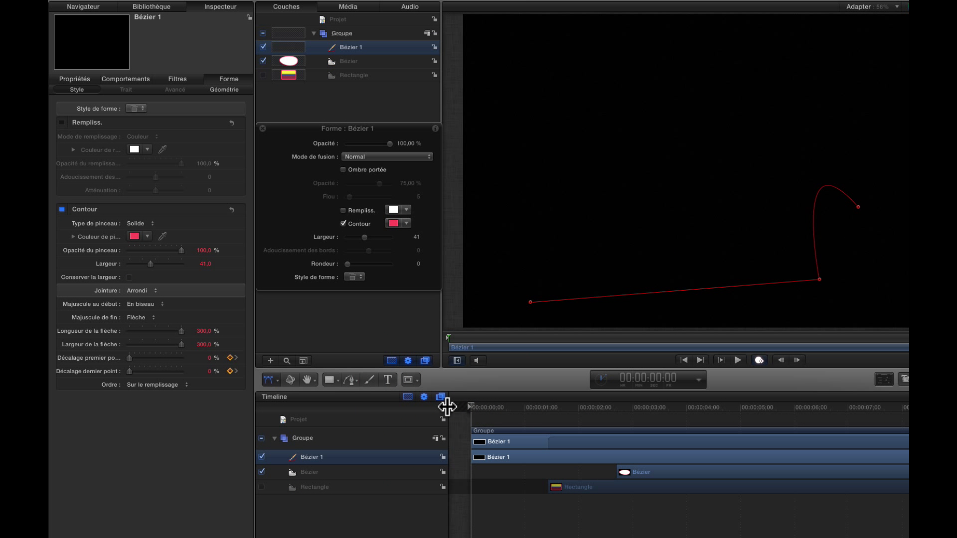
key(space)
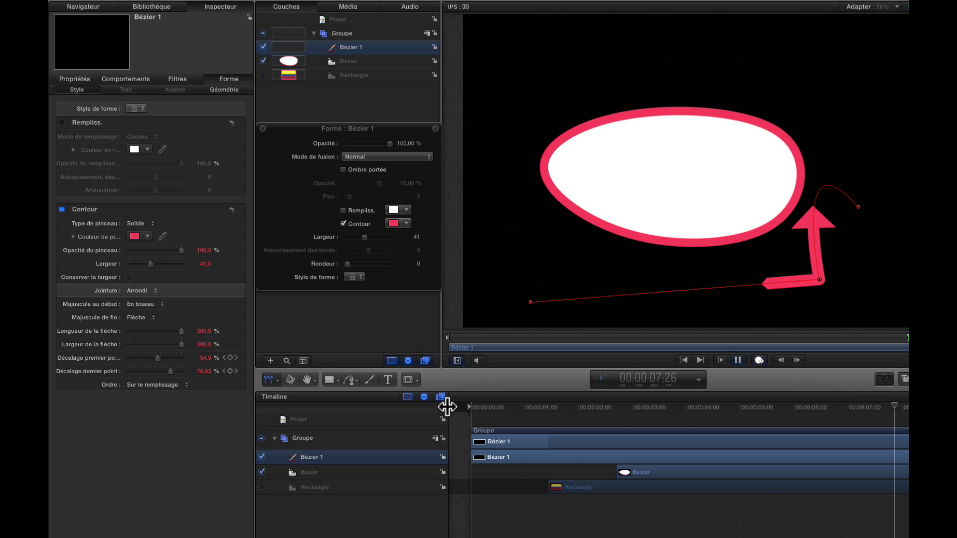
key(space)
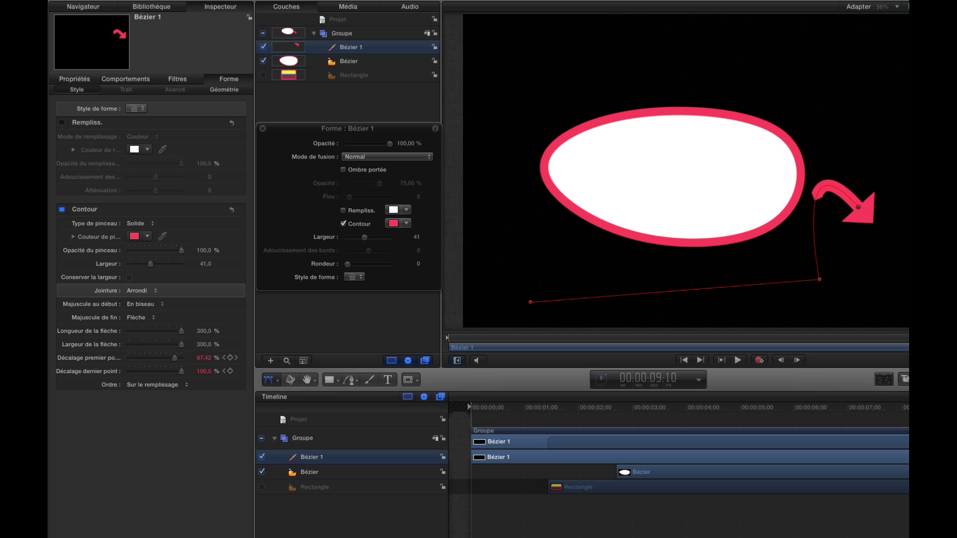
- Delete the Bézier and Bézier 1 layers from the group
click(352, 60)
key(Delete)
click(360, 49)
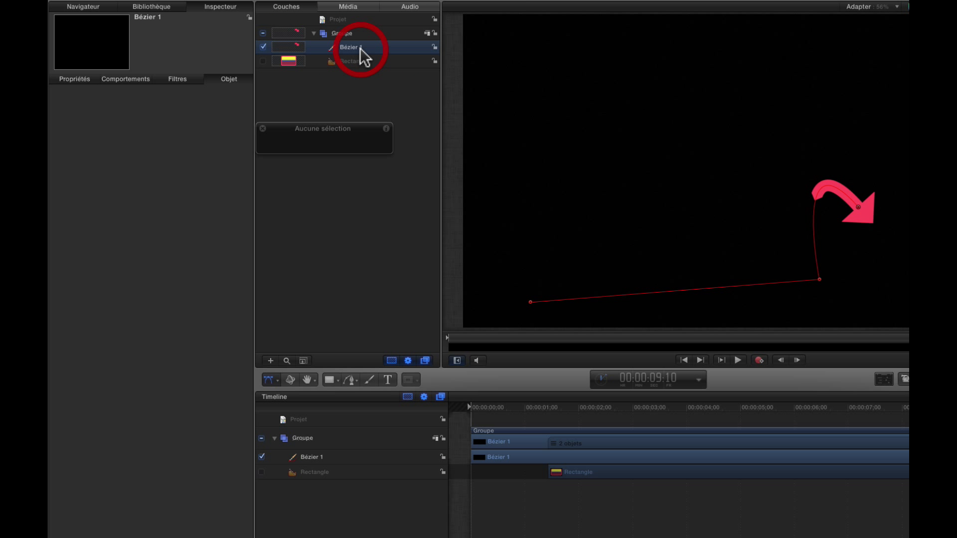
key(Delete)
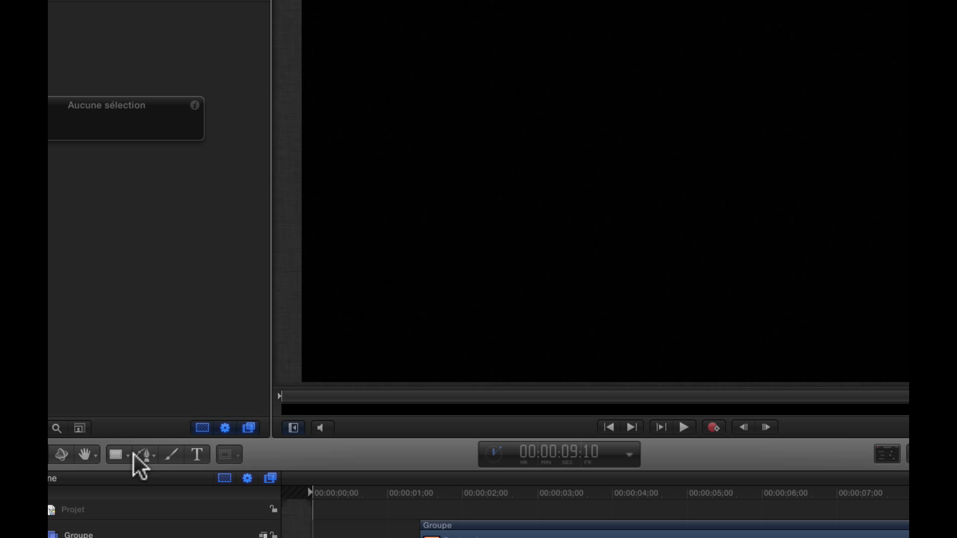
- Draw a large circle on the canvas with a 12-pixel pink outline and no fill
click(127, 455)
click(129, 502)
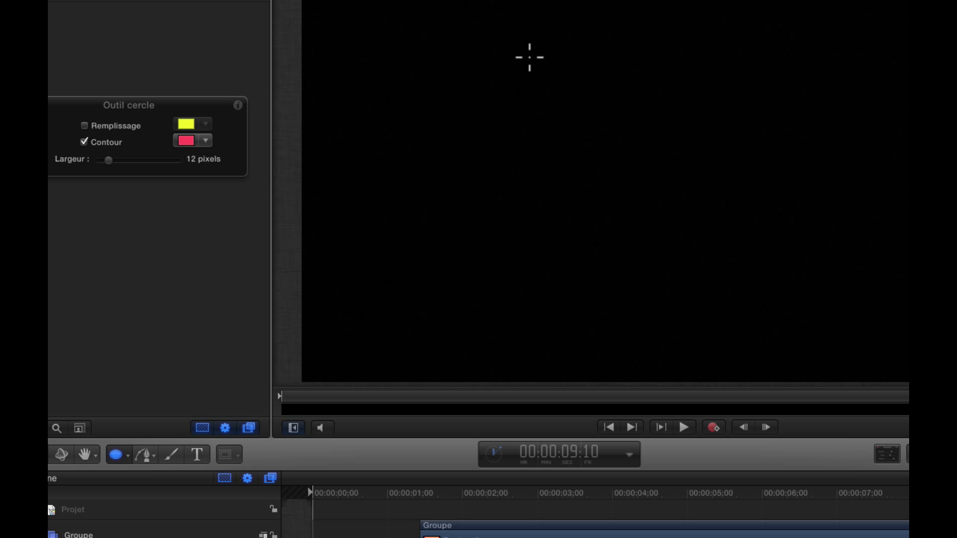
drag(529, 57, 805, 294)
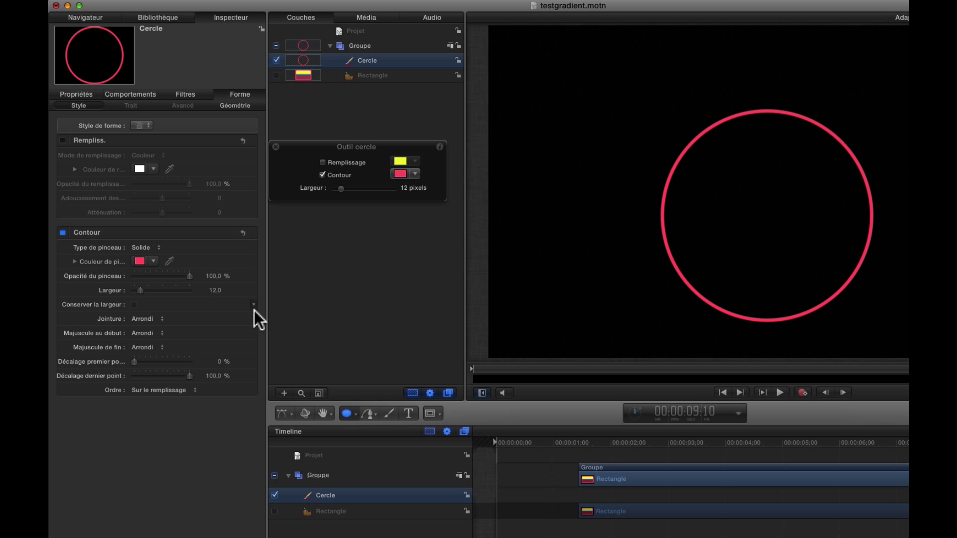
- Set the circle outline's brush type to Aérographe and its spacing to 169.03 %
click(149, 248)
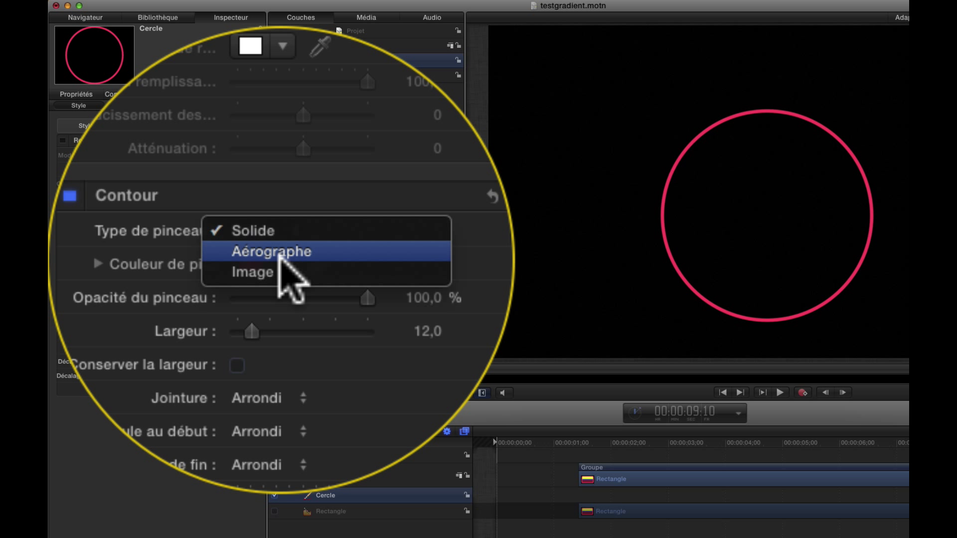
click(150, 257)
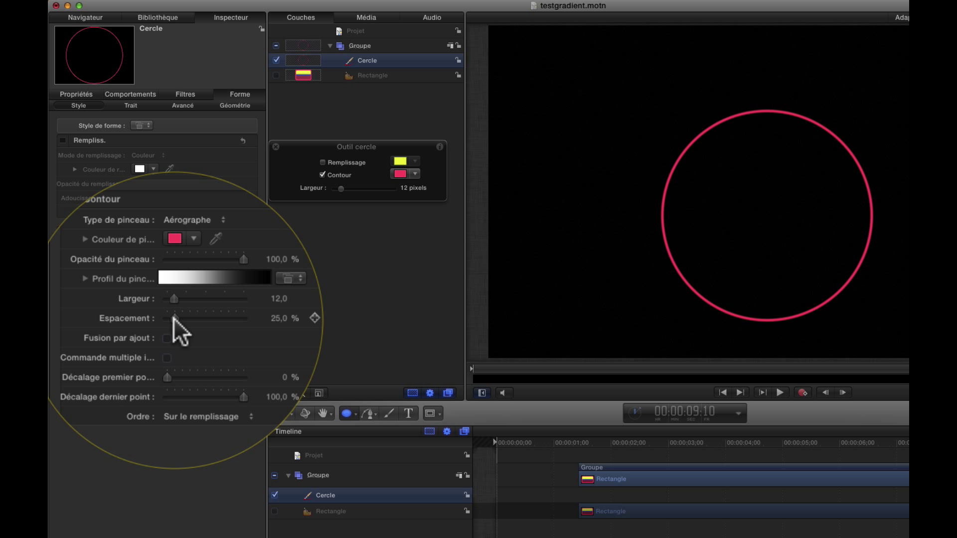
mouse_move(242, 317)
mouse_down()
mouse_move(276, 314)
mouse_move(278, 324)
mouse_up()
drag(180, 316, 180, 316)
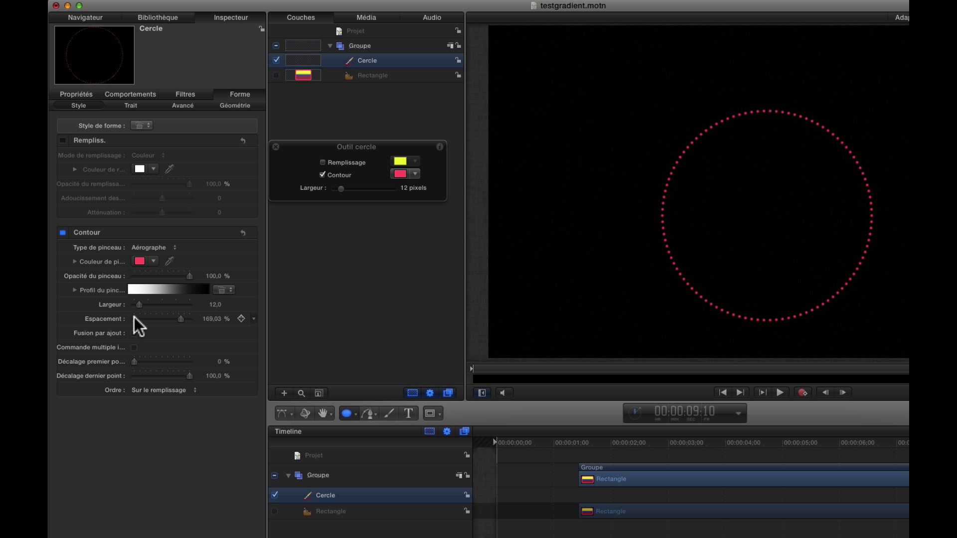
- Set the circle outline's width to 56 and spacing to 104.33 %, keeping the brush opacity at 100 %
drag(139, 304, 164, 304)
mouse_move(274, 331)
mouse_down()
mouse_move(284, 331)
mouse_move(268, 319)
mouse_up()
mouse_move(151, 319)
mouse_down()
mouse_move(175, 316)
mouse_move(127, 319)
mouse_move(162, 319)
mouse_up()
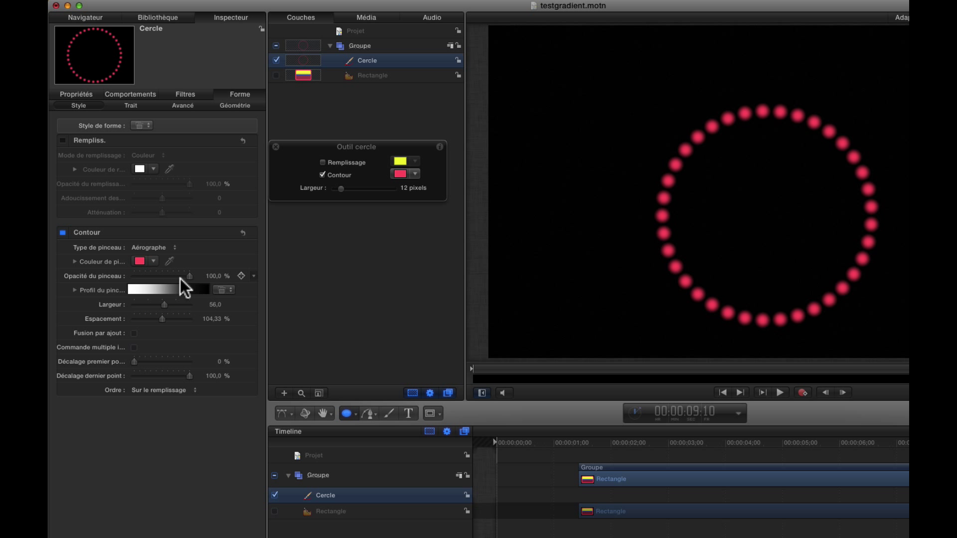
drag(180, 280, 202, 277)
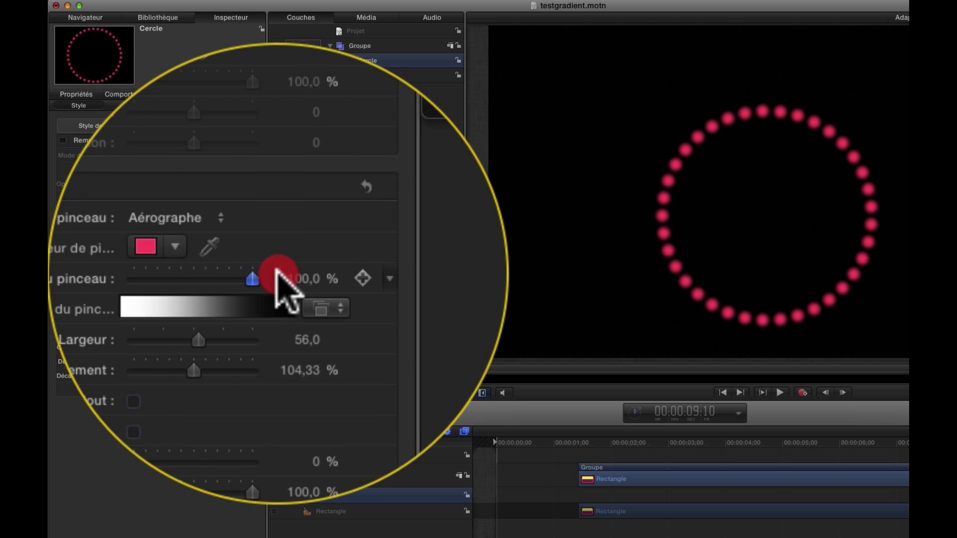
- Try an added middle opacity tag and a 100 % end tag in the circle's brush profile, and remove the middle tag
click(103, 299)
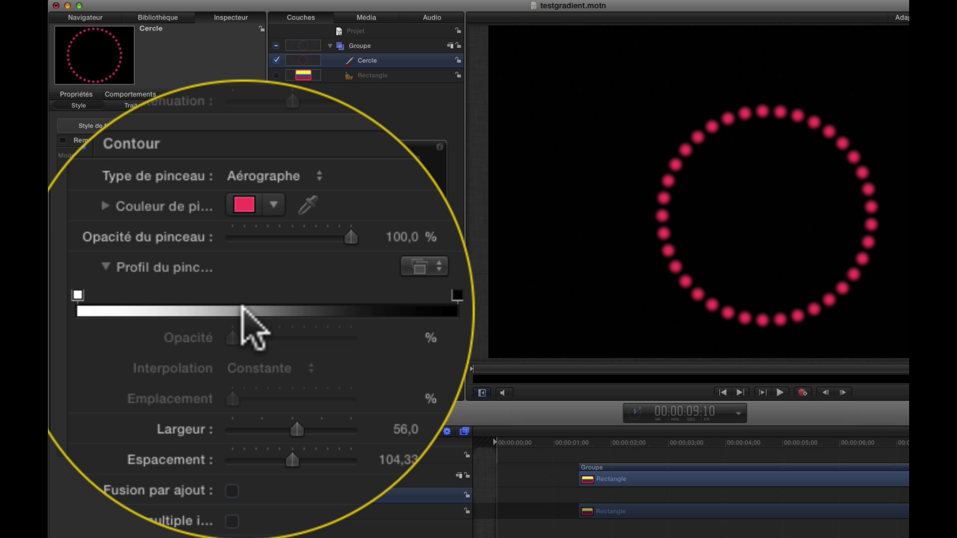
click(243, 309)
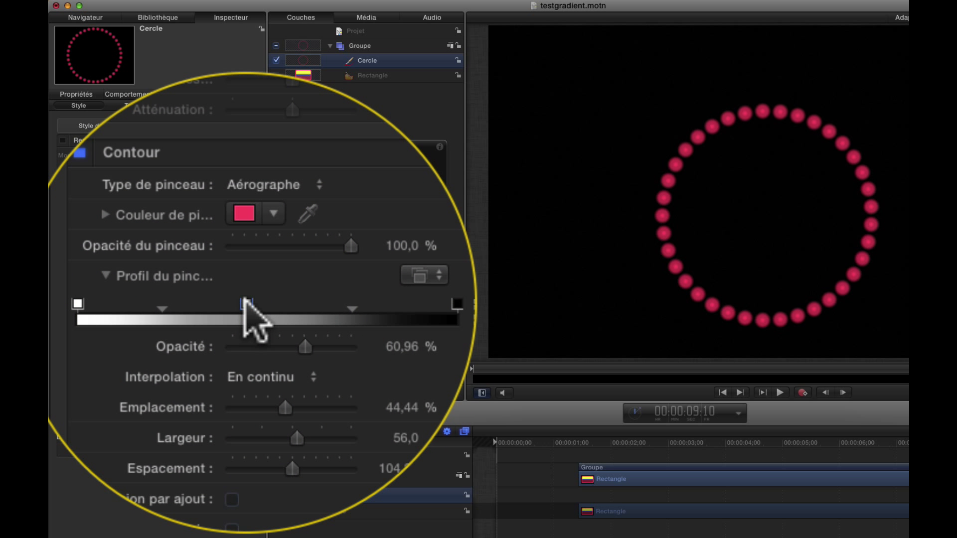
drag(286, 322, 186, 322)
click(279, 300)
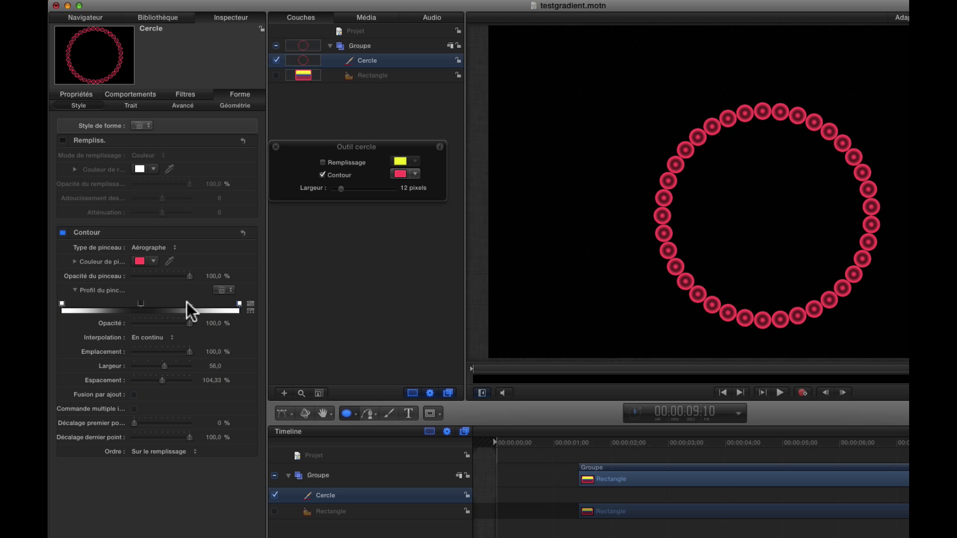
drag(141, 303, 131, 424)
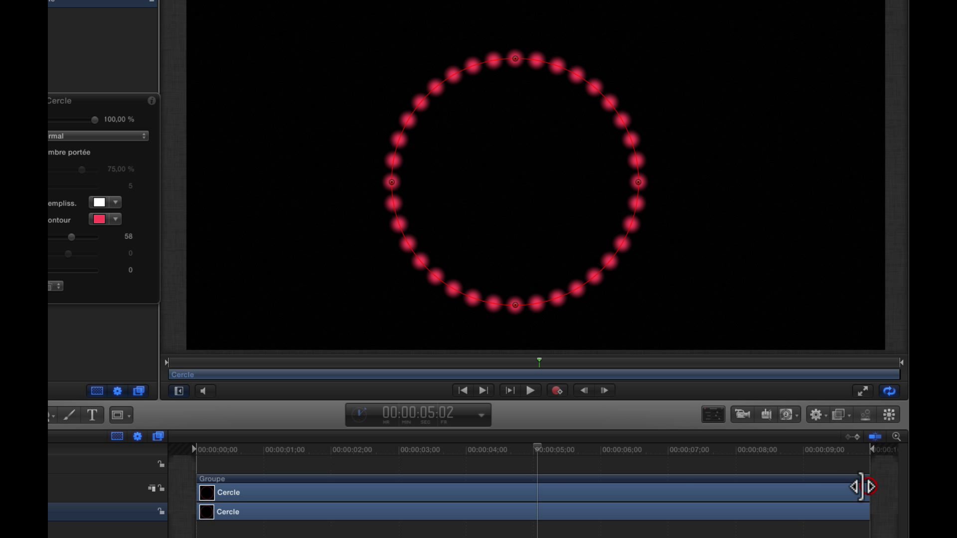
- Record keyframes for the circle outline's last-point offset from 0 % on the first frame to 100 % at 00:00:09:29, and turn recording off
click(546, 450)
drag(539, 446, 191, 457)
click(557, 391)
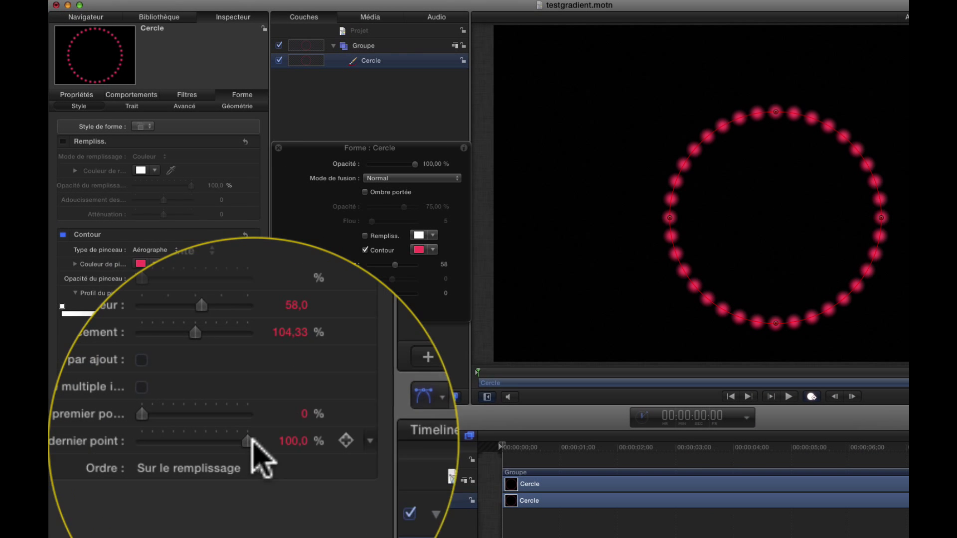
drag(0, 330, 0, 329)
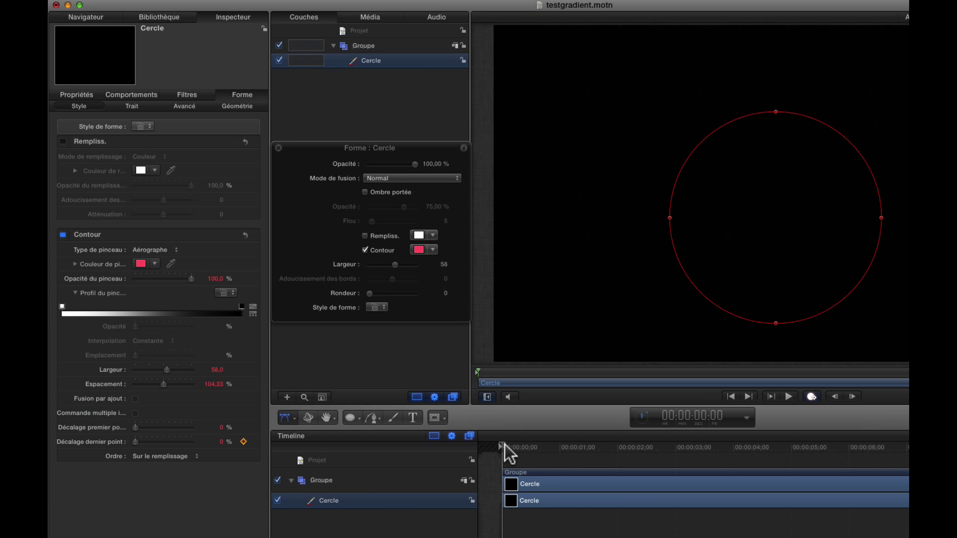
drag(505, 445, 956, 472)
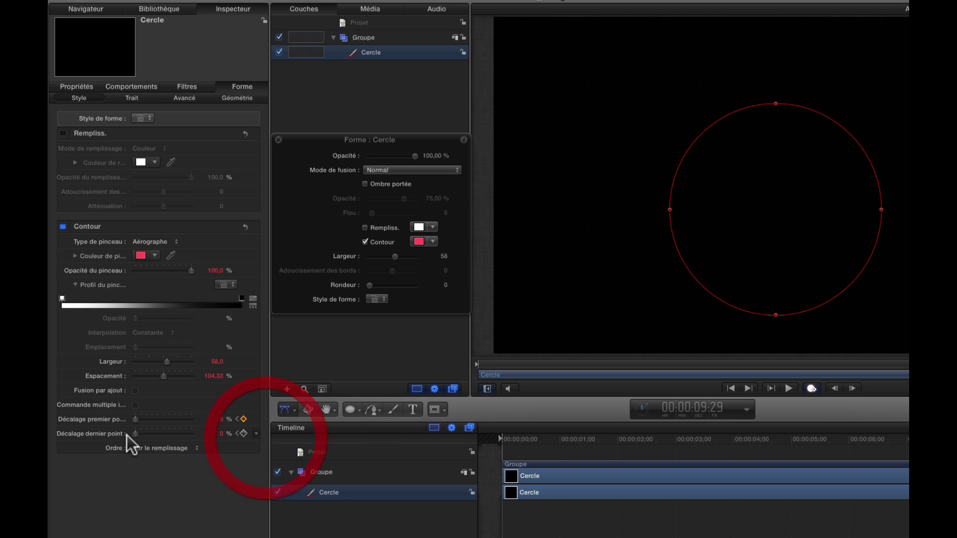
mouse_move(134, 434)
mouse_down()
mouse_move(265, 438)
mouse_move(252, 441)
mouse_up()
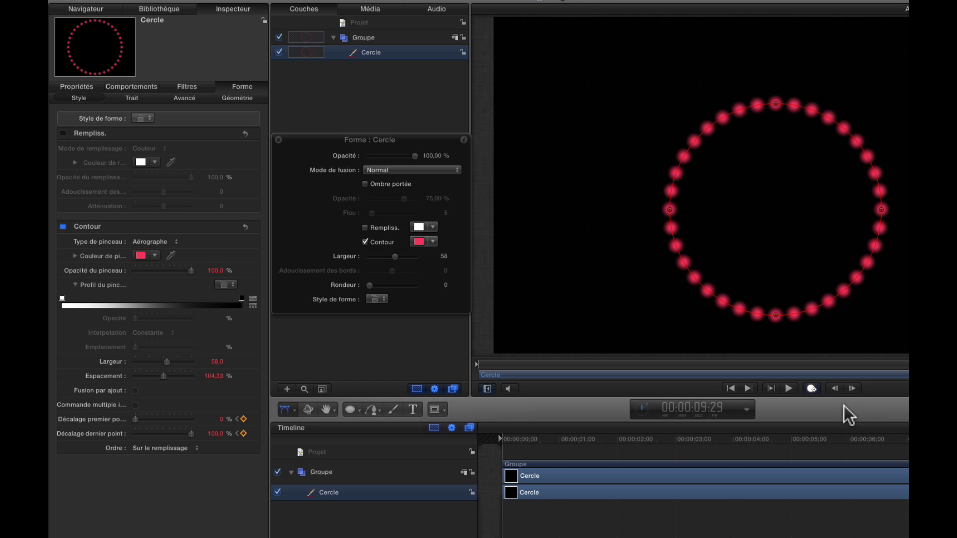
click(811, 389)
- Play the circle's dotted outline animation from the start and stop it at 00:00:07:00
drag(771, 448, 480, 439)
key(space)
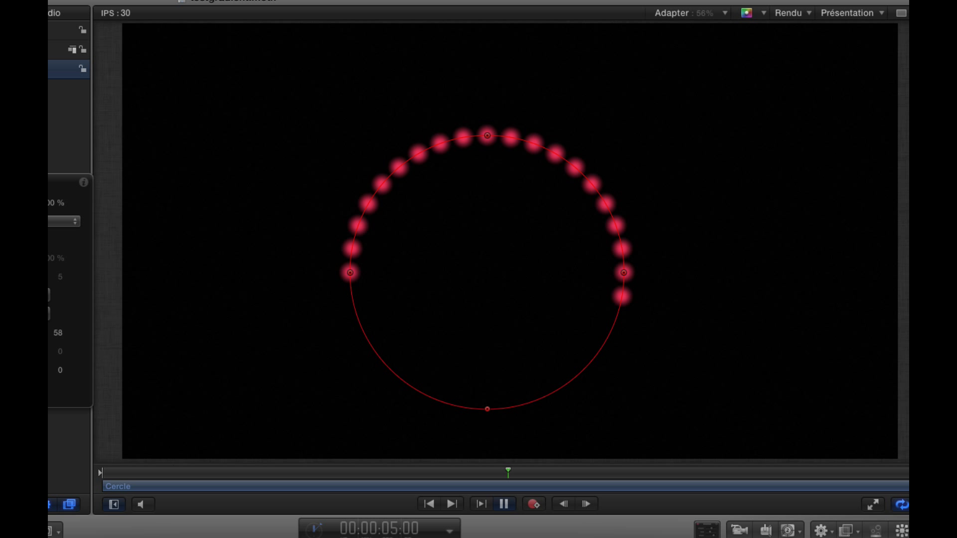
key(space)
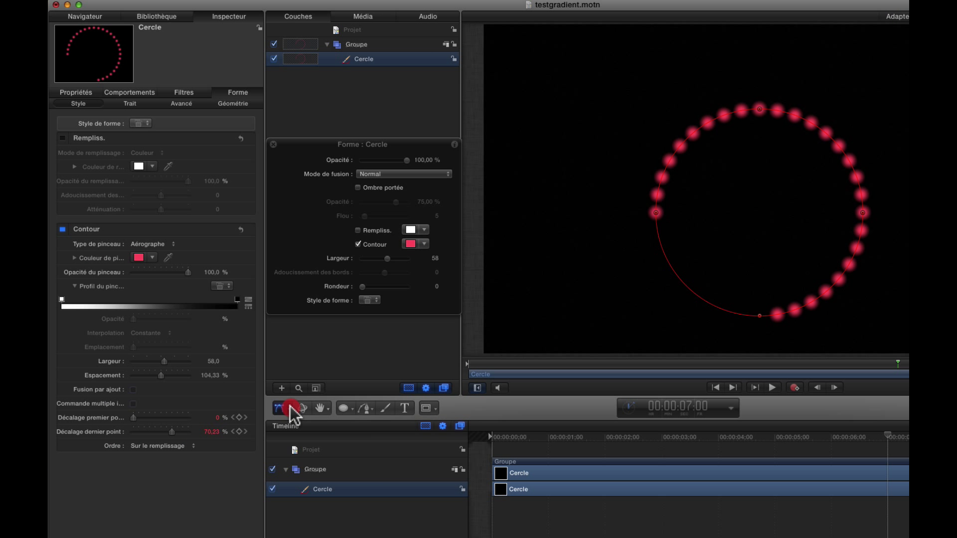
- Switch to the Transformer tool, set the circle's rotation to -90°, and preview its dotted outline animation
click(290, 408)
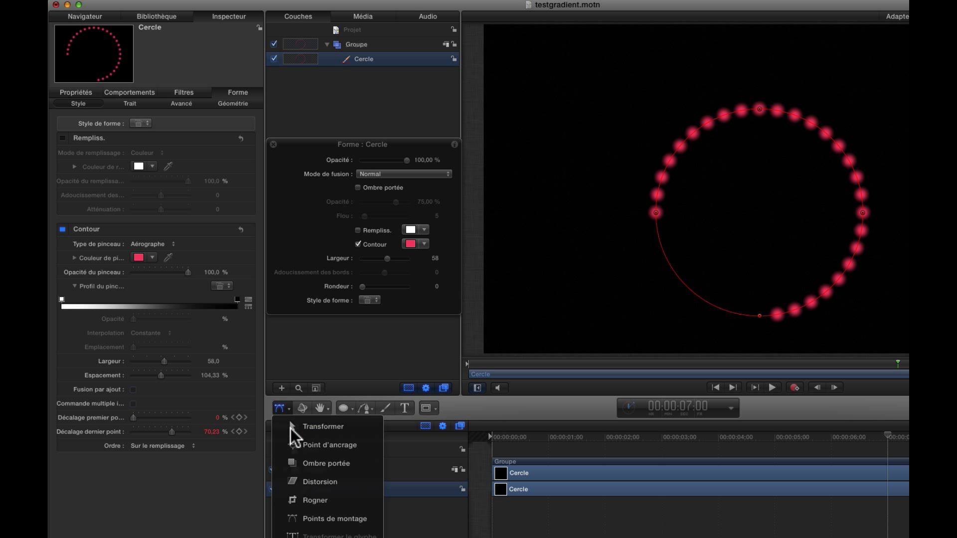
click(297, 427)
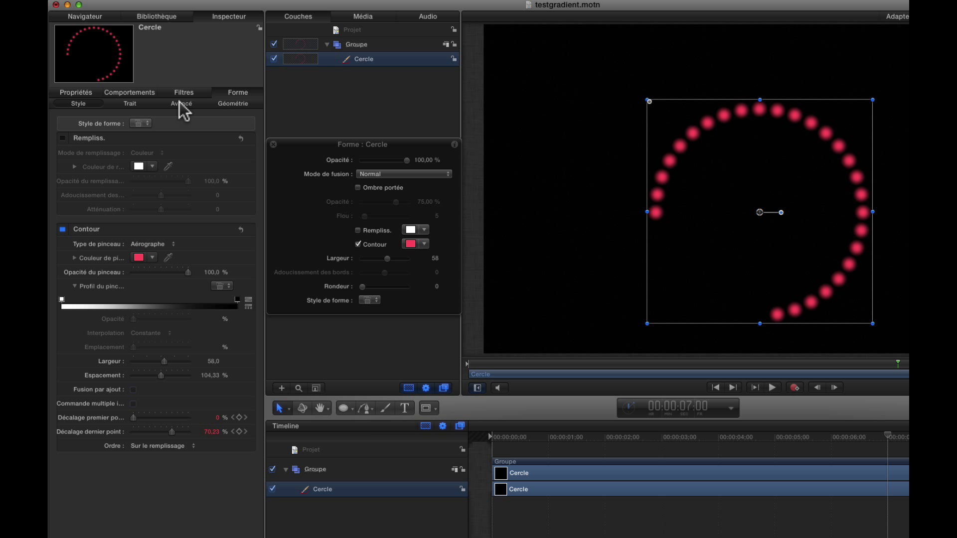
click(76, 93)
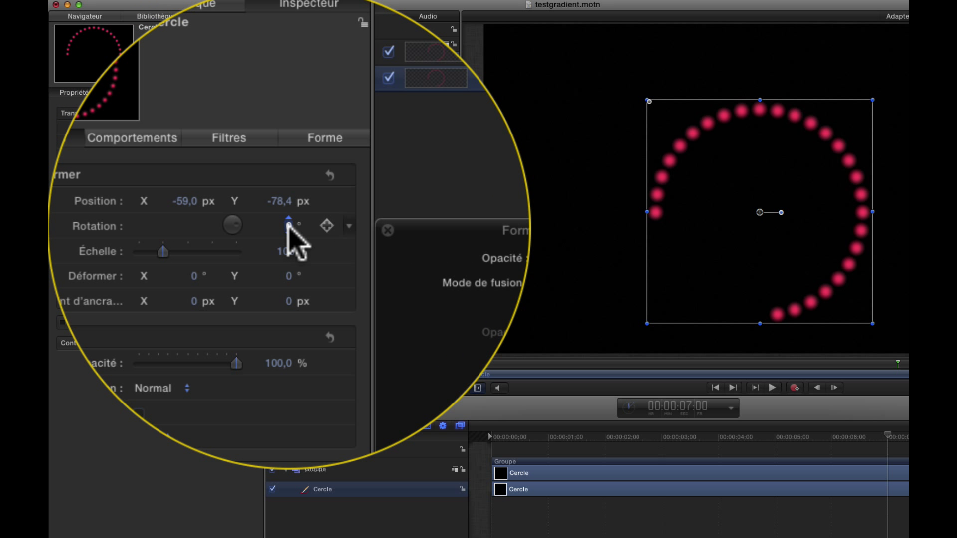
click(289, 226)
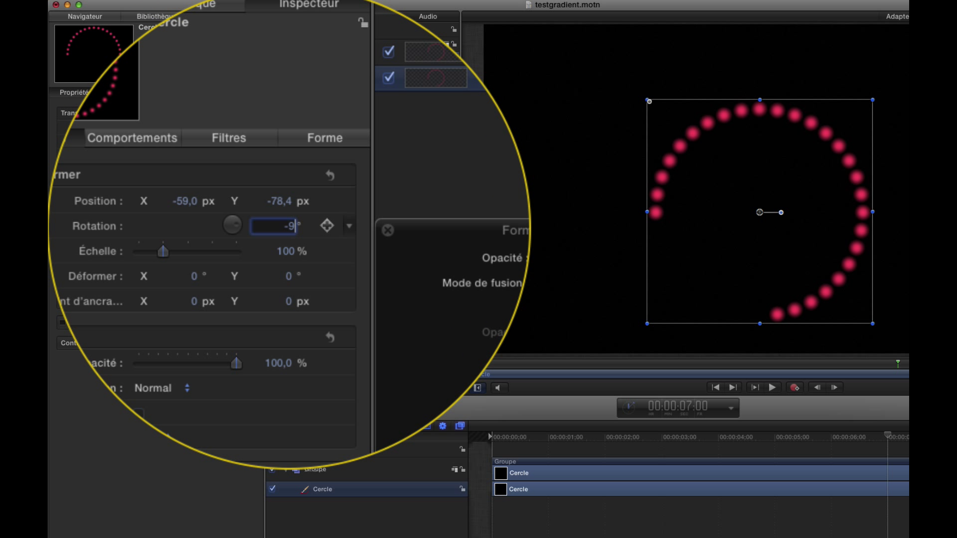
text(-90)
key(Return)
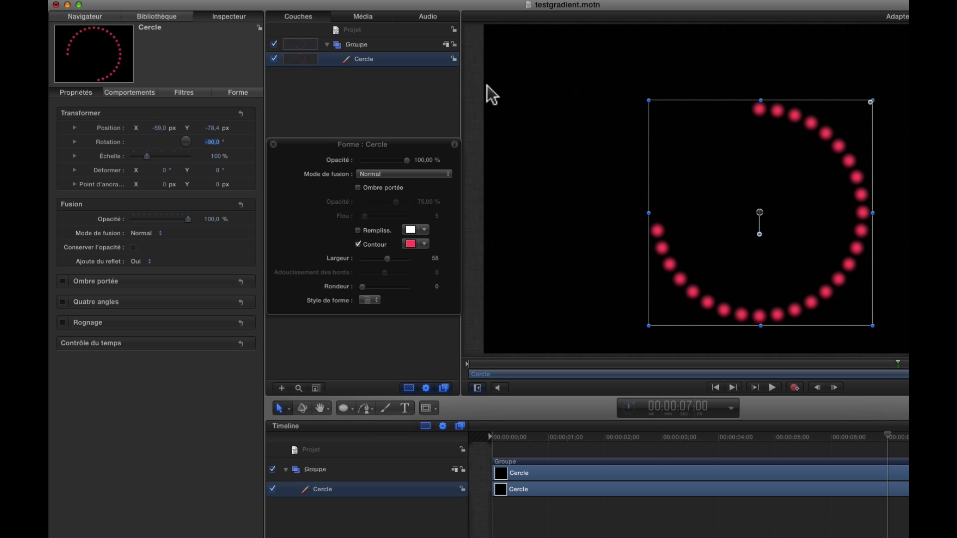
mouse_move(545, 448)
mouse_down()
mouse_move(492, 449)
mouse_move(507, 449)
mouse_up()
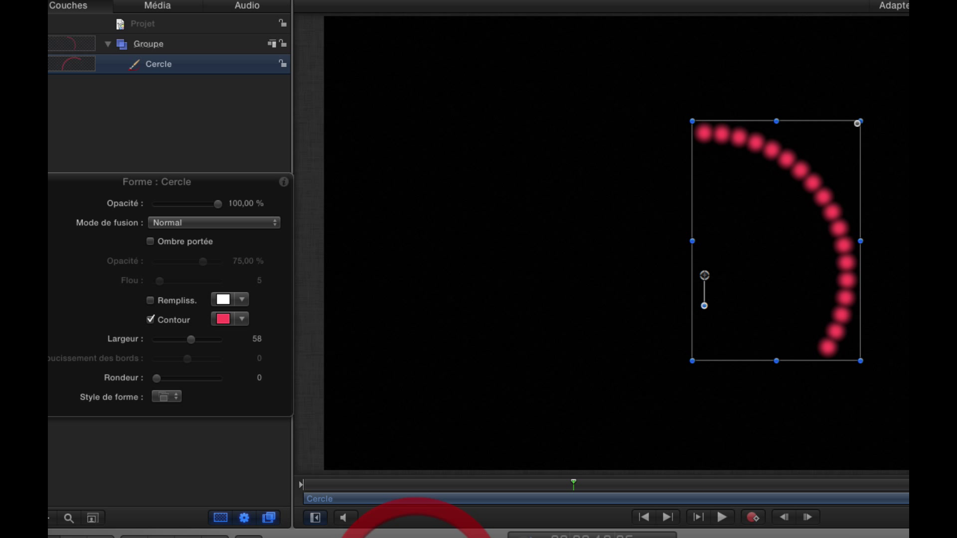
key(space)
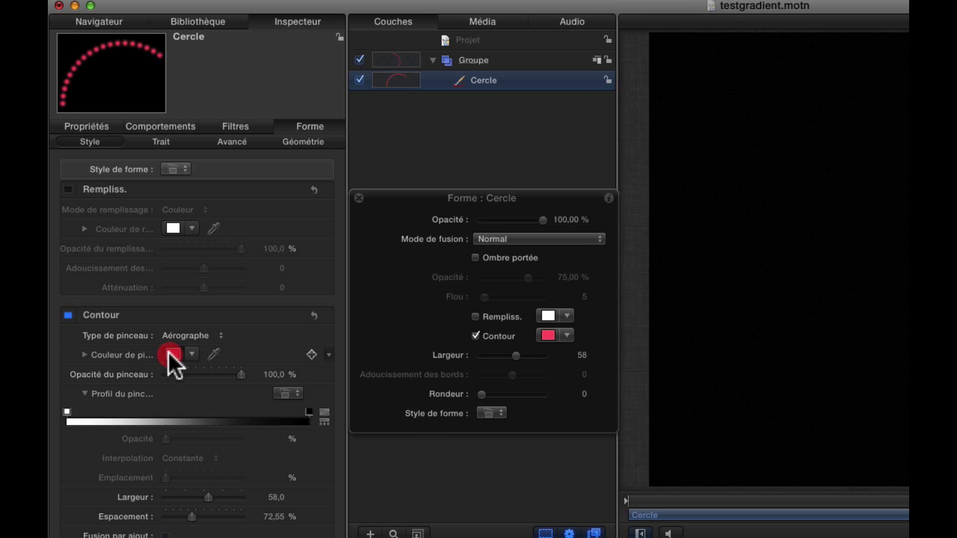
- Change the circle outline's brush colour to yellow and play the animation
click(173, 354)
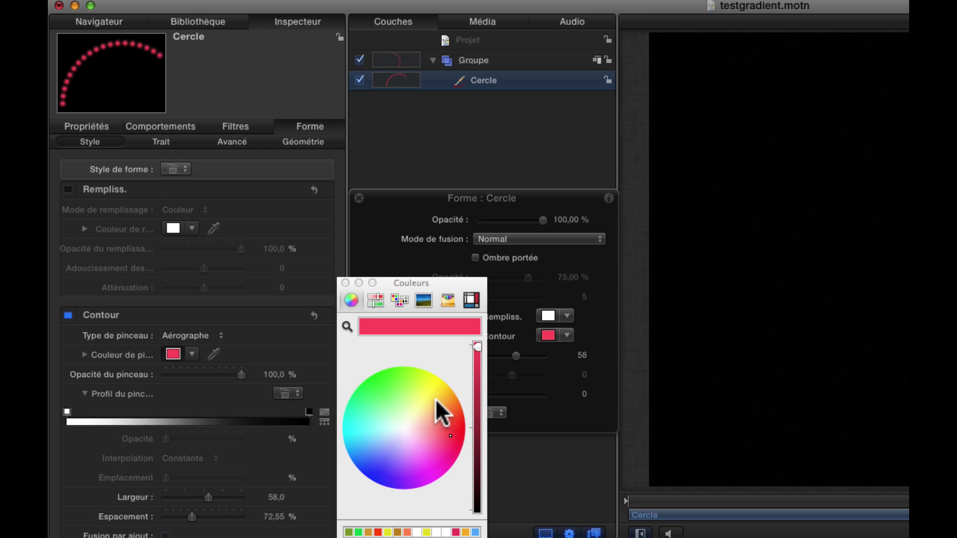
click(424, 388)
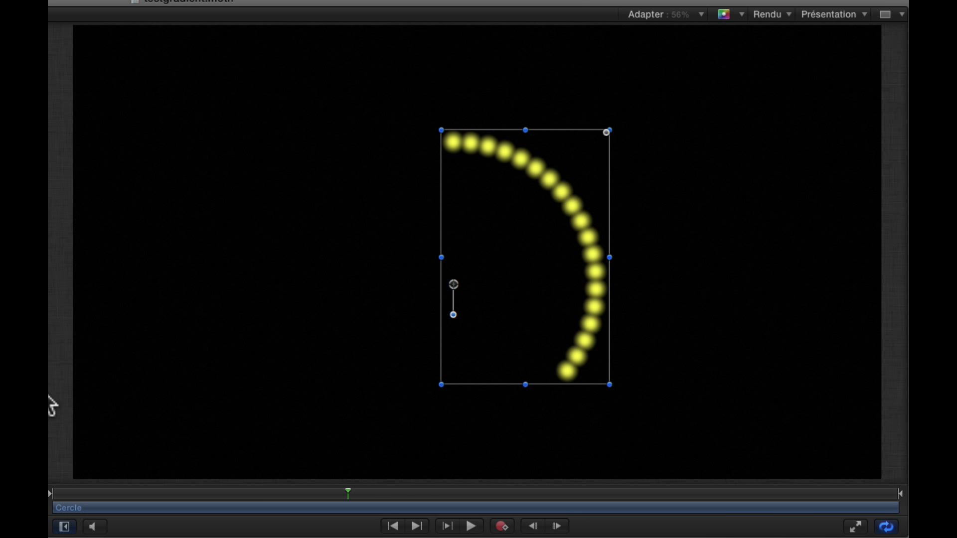
key(space)
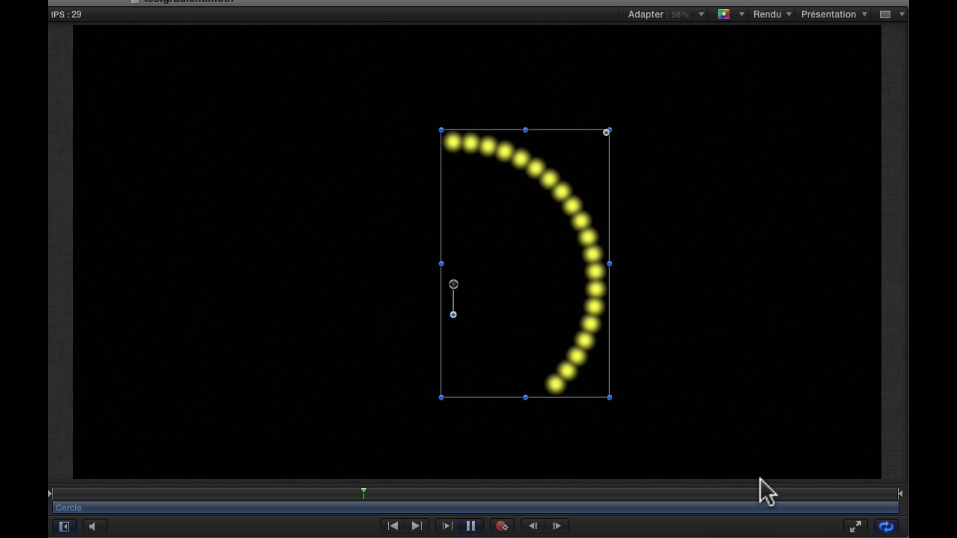